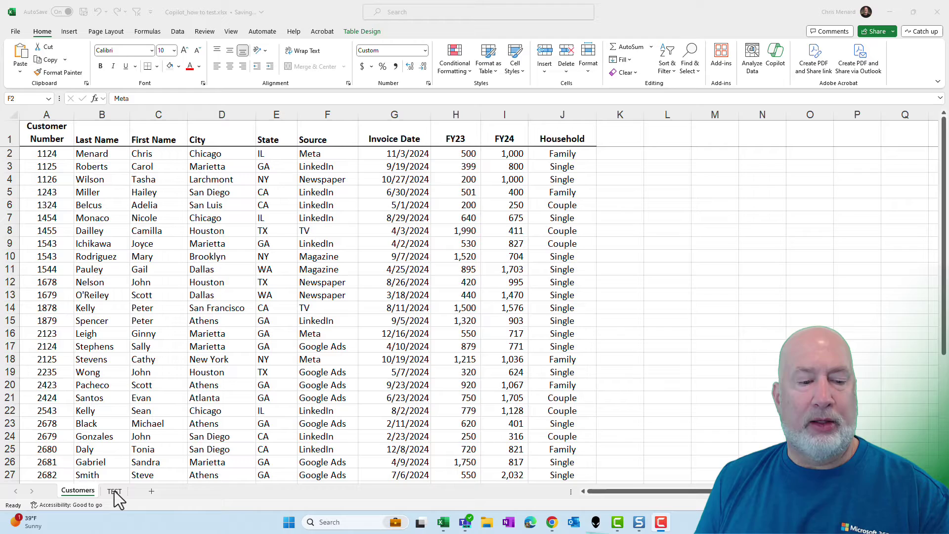
Switch to the TEST sheet that lists the ten Copilot tests to run.
left_click(115, 491)
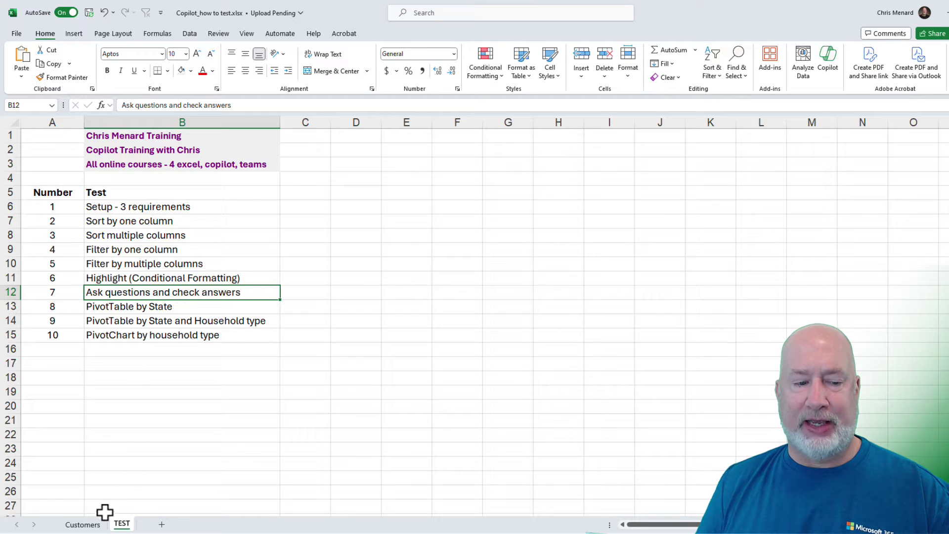
On the Customers sheet, confirm the workbook's file name and its OneDrive location.
left_click(83, 524)
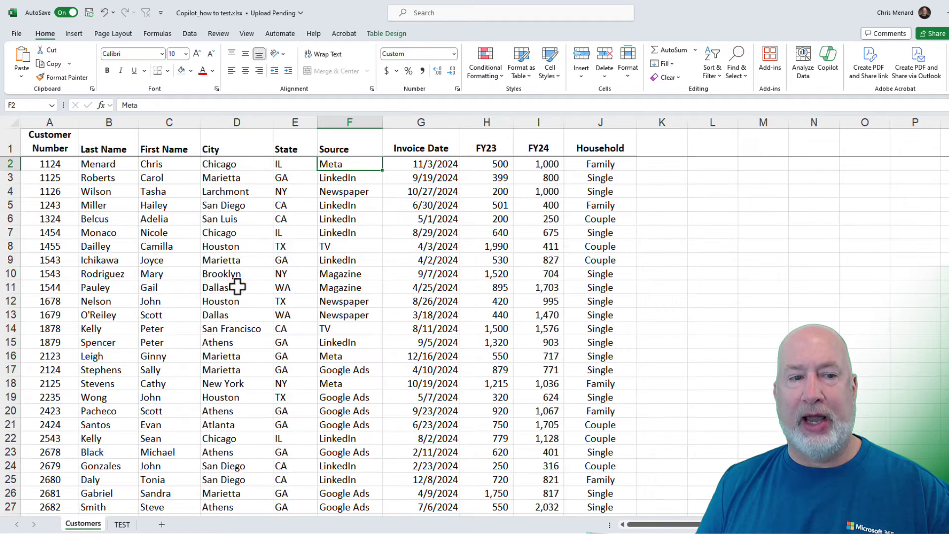
left_click(299, 173)
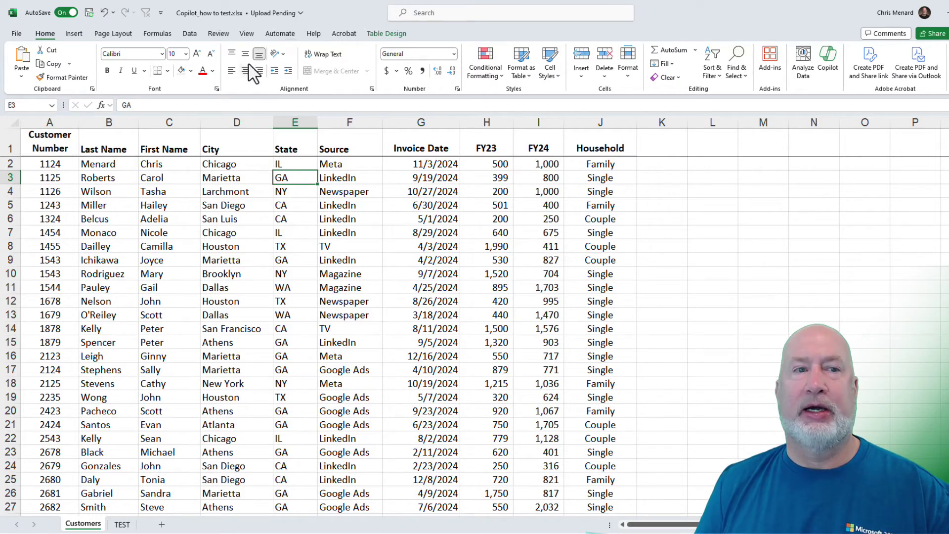
left_click(261, 13)
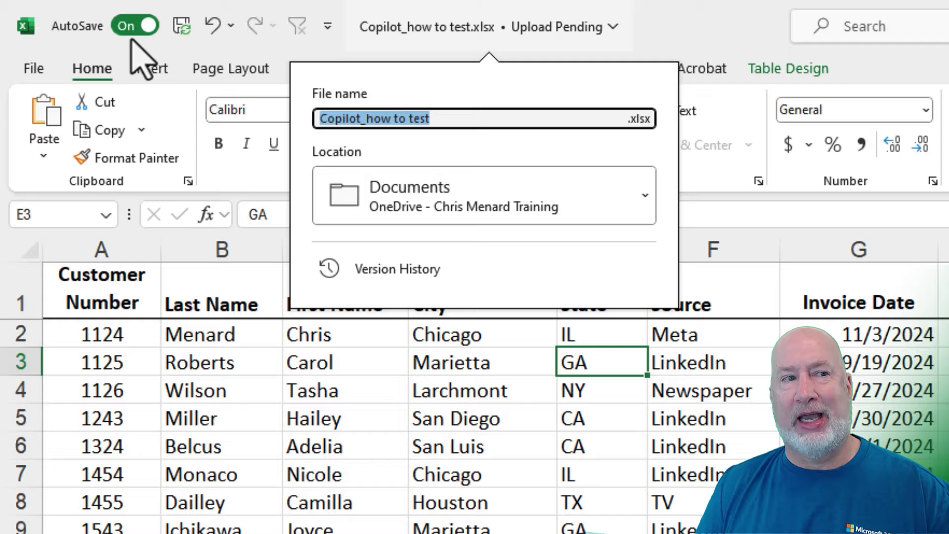
left_click(724, 328)
Confirm the customer data is a table named Table1, then pick the 'Sort by one column' test.
left_click(724, 328)
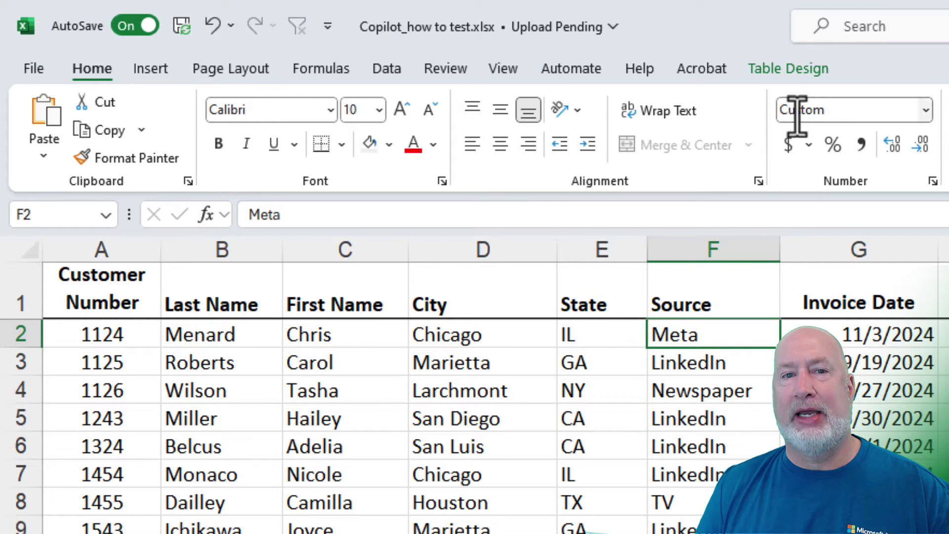
left_click(791, 69)
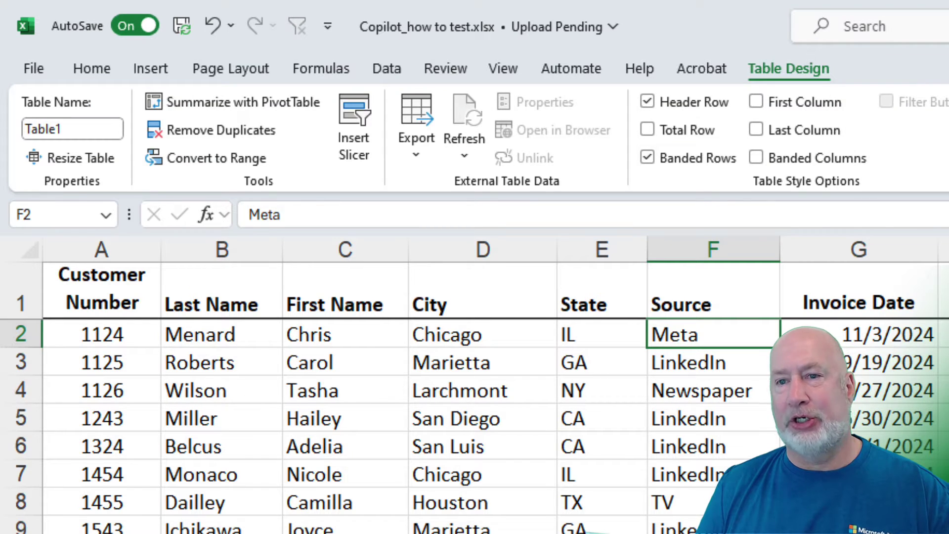
left_click(110, 75)
left_click(588, 302)
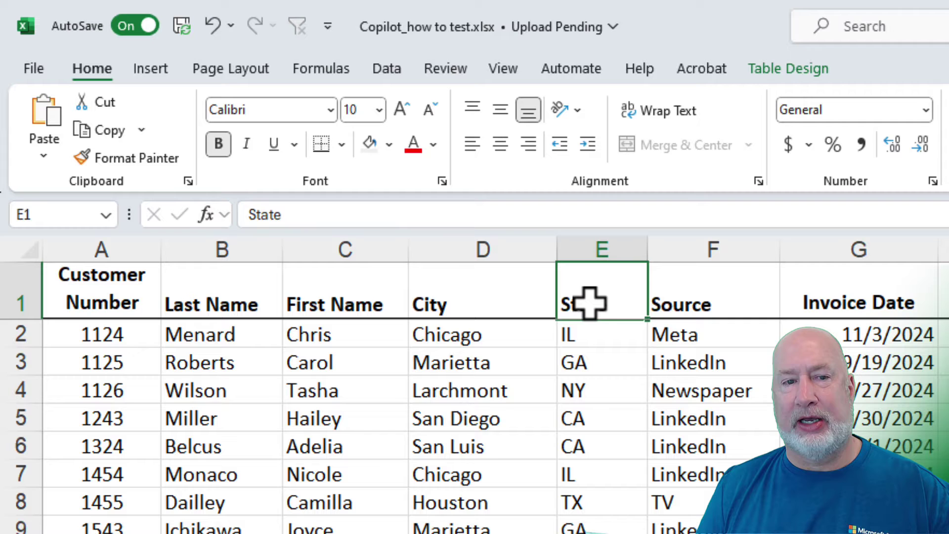
left_click(747, 336)
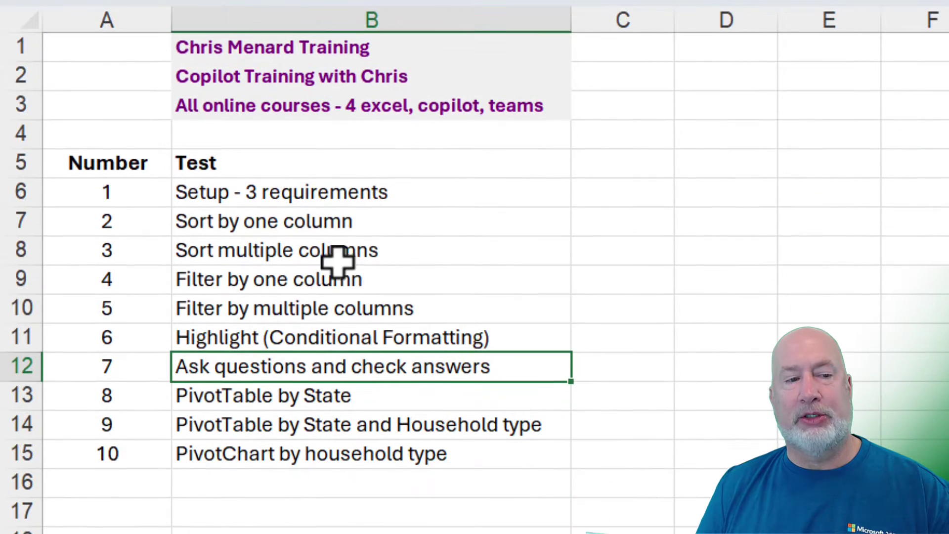
left_click(318, 225)
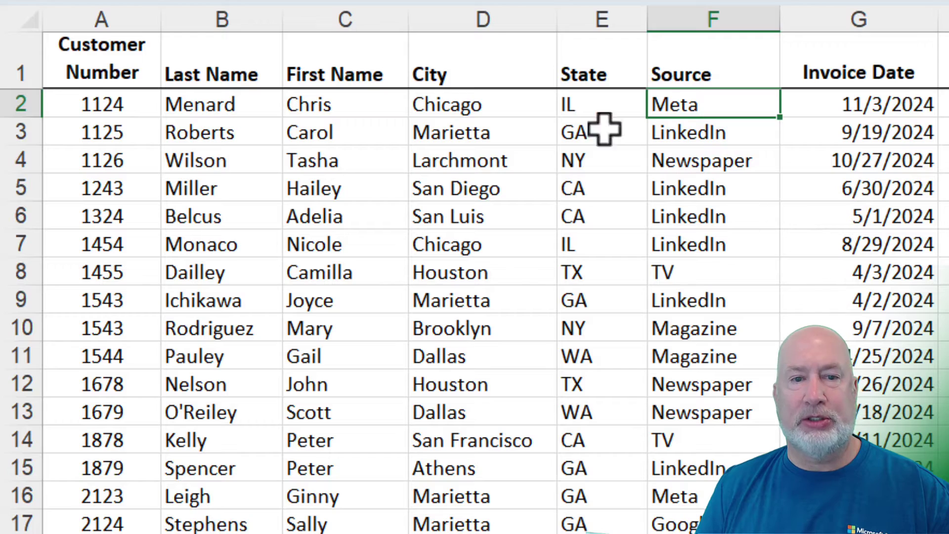
Ask Copilot, under Sort and filter, to 'Sort by State a to z order'.
left_click(595, 105)
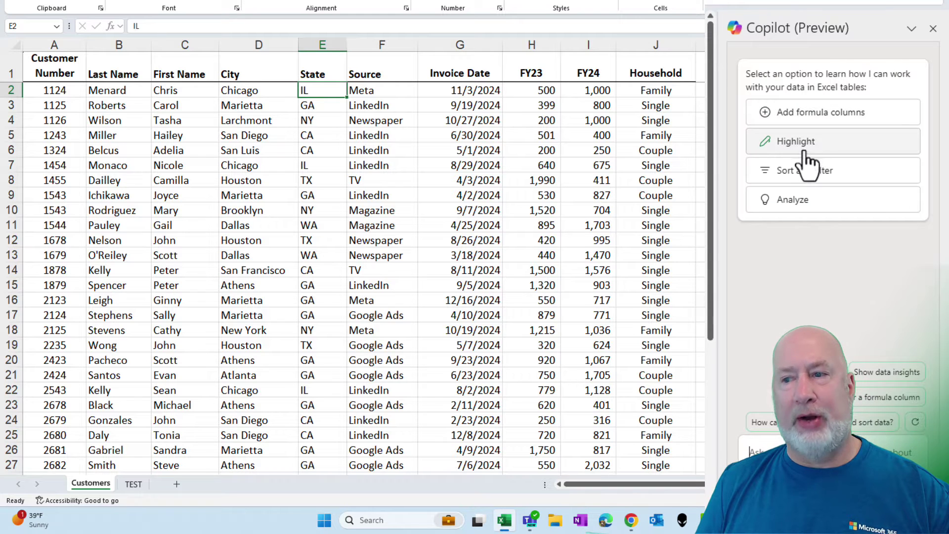
left_click(829, 182)
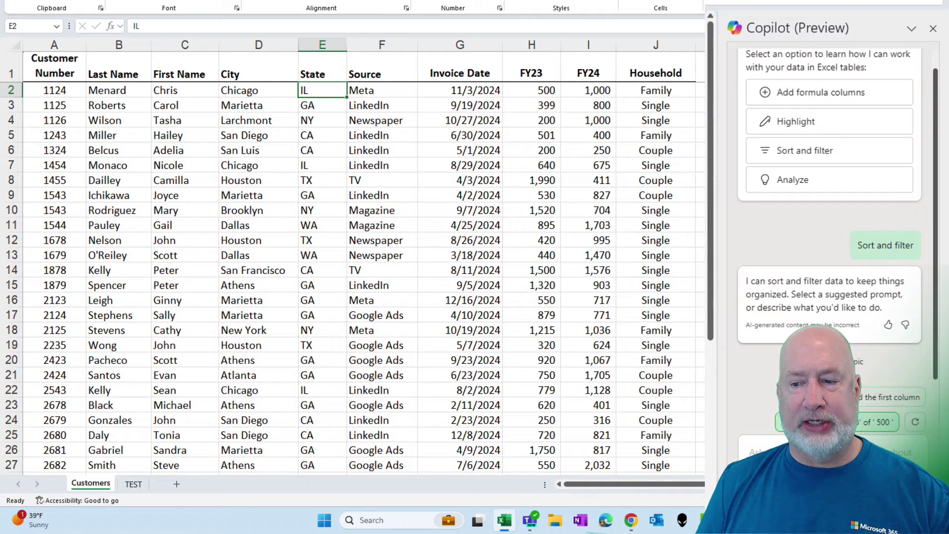
left_click(768, 444)
type("Sort by ")
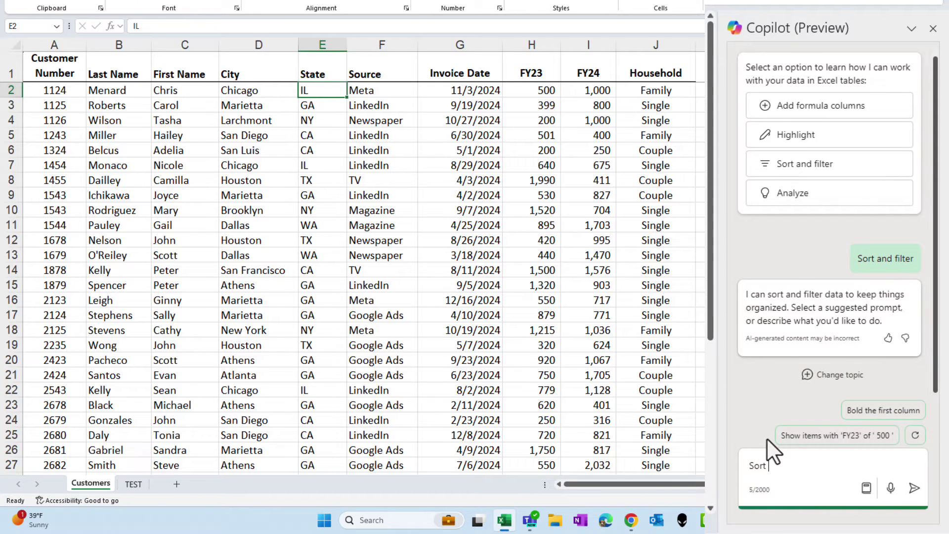
type("State a to z order")
key("Return")
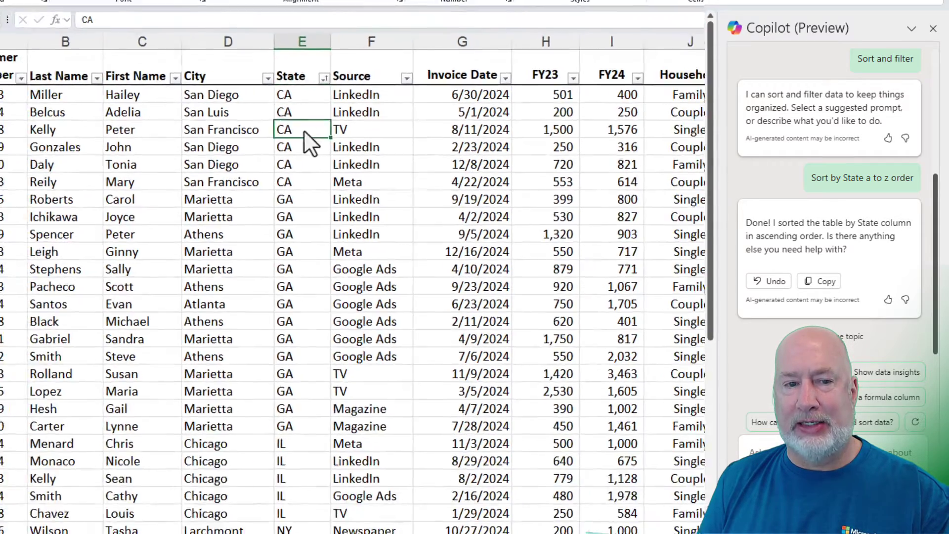
Review the right-click Sort options to verify the State sort, changing nothing.
right_click(233, 173)
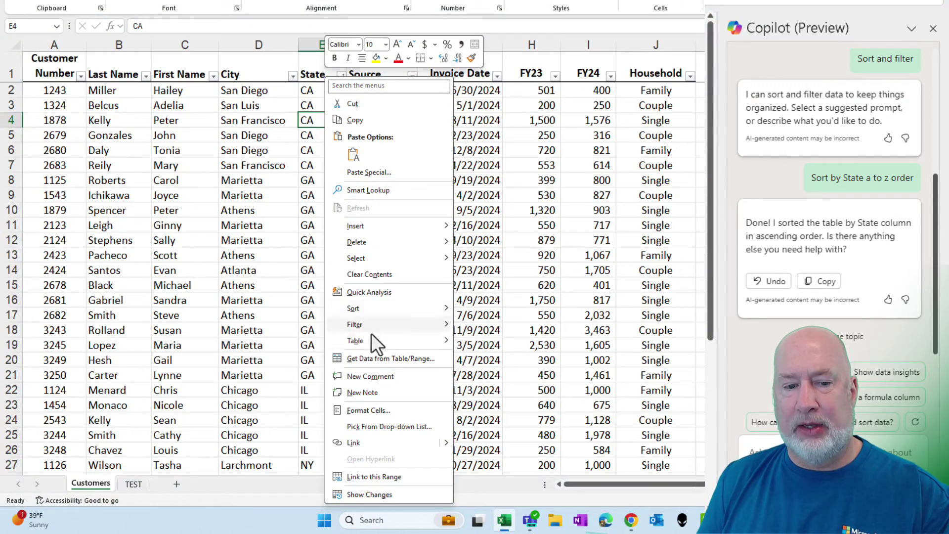
mouse_move(373, 309)
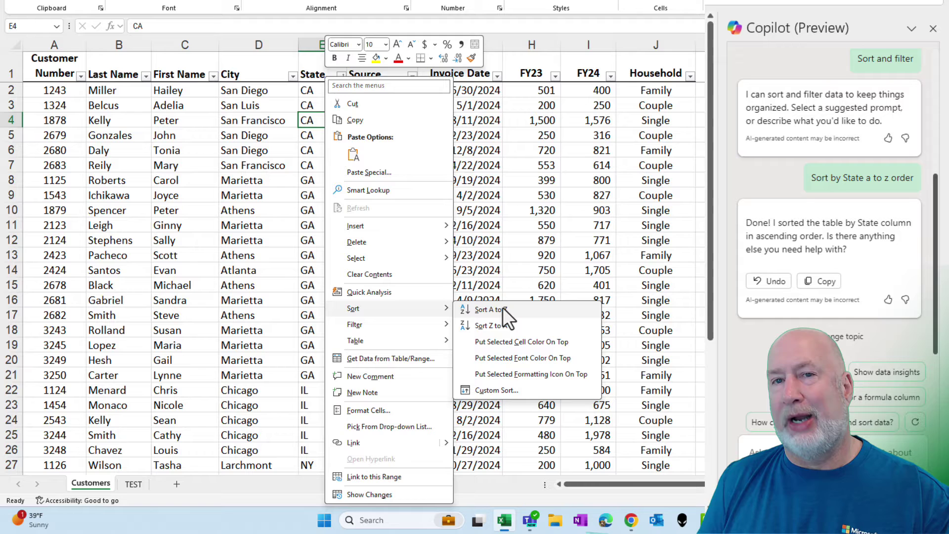
left_click(502, 308)
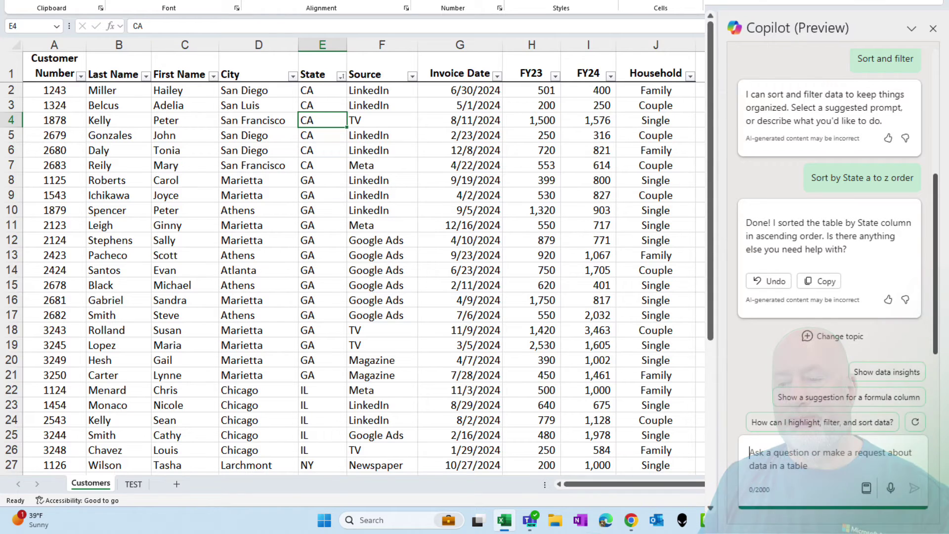
Ask Copilot to 'Sort by state then by city in ascending order'.
type("Sorty")
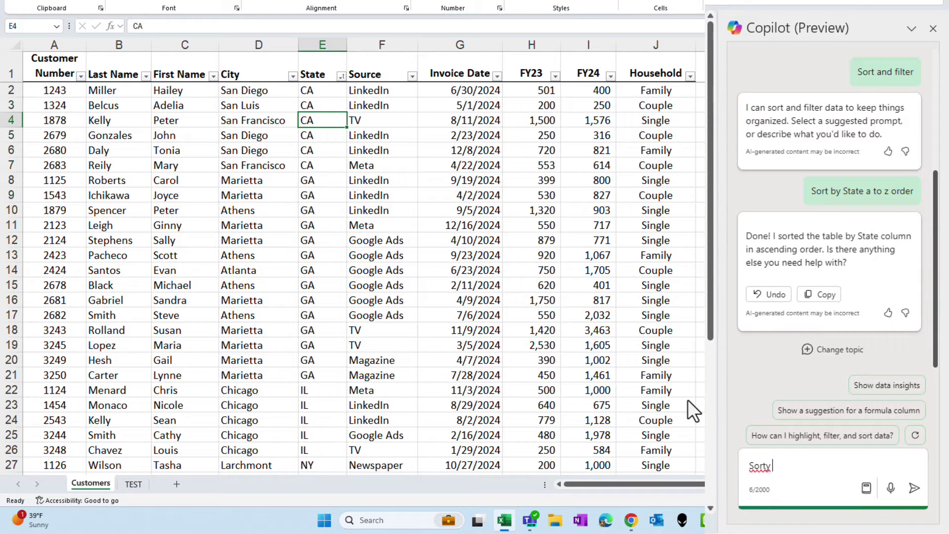
key("BackSpace")
key("BackSpace")
type("by a")
key("BackSpace")
type("state then by")
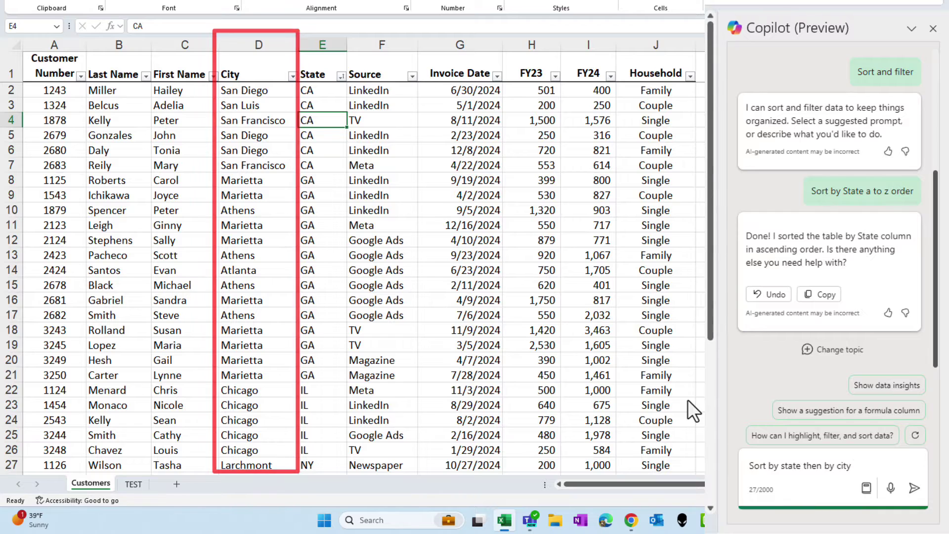
type("city in ascending orderr")
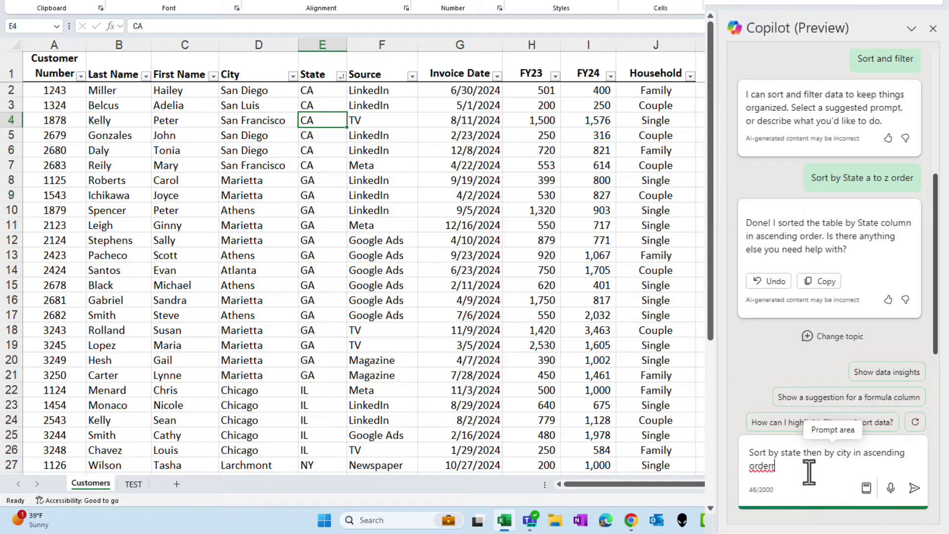
left_click(913, 488)
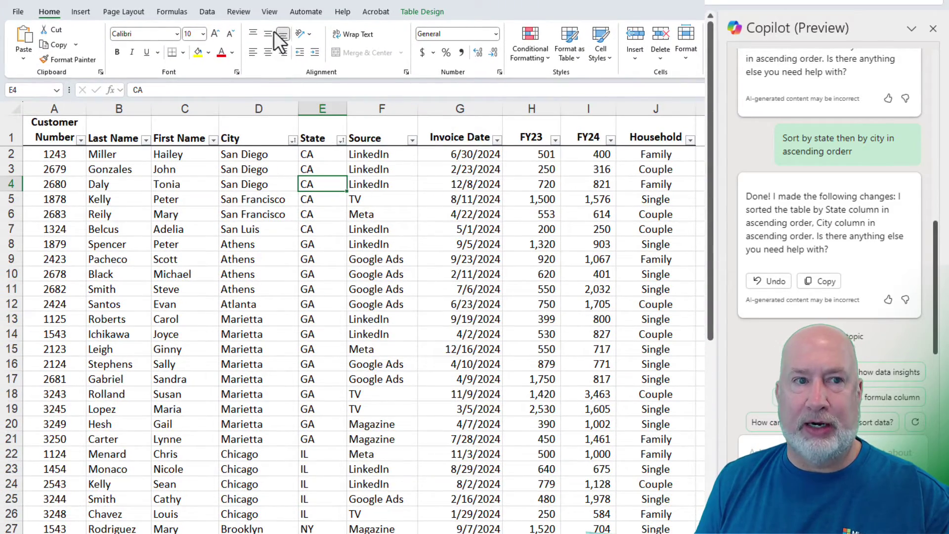
Verify the State-then-City levels in the Data Sort dialog, cancel, and return to TEST.
left_click(209, 13)
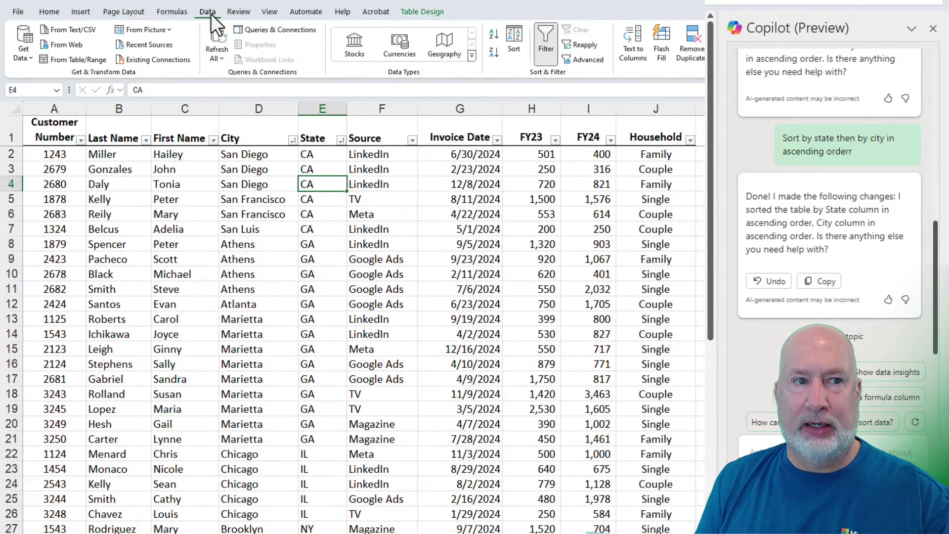
left_click(511, 49)
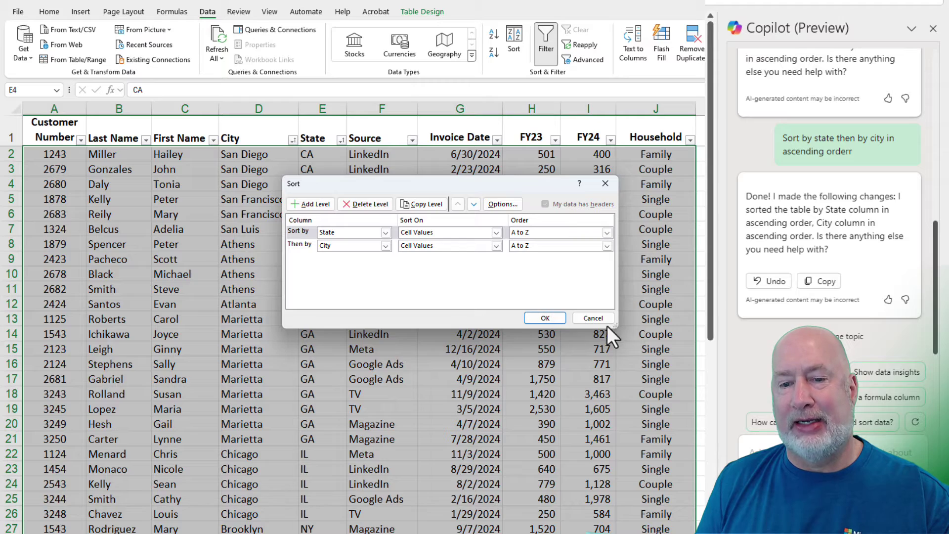
left_click(590, 321)
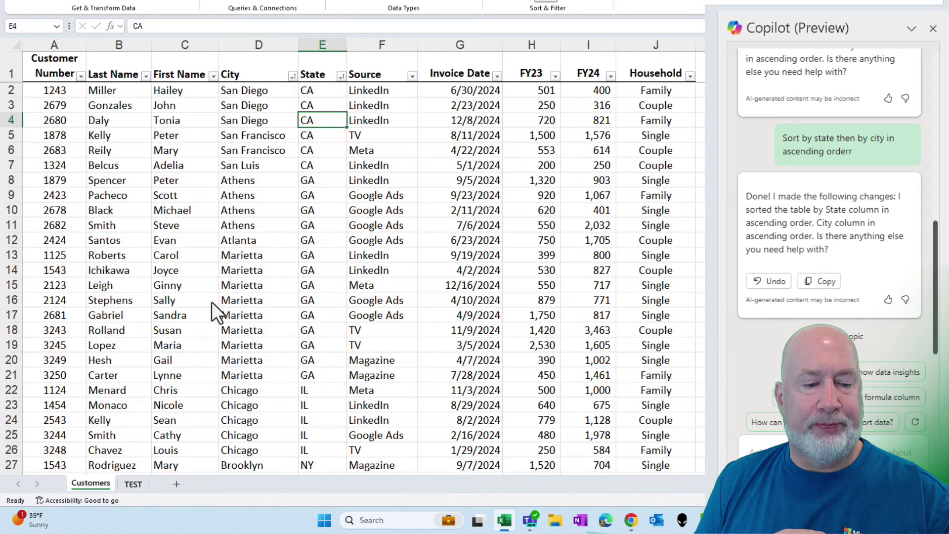
key("ctrl+Page_Down")
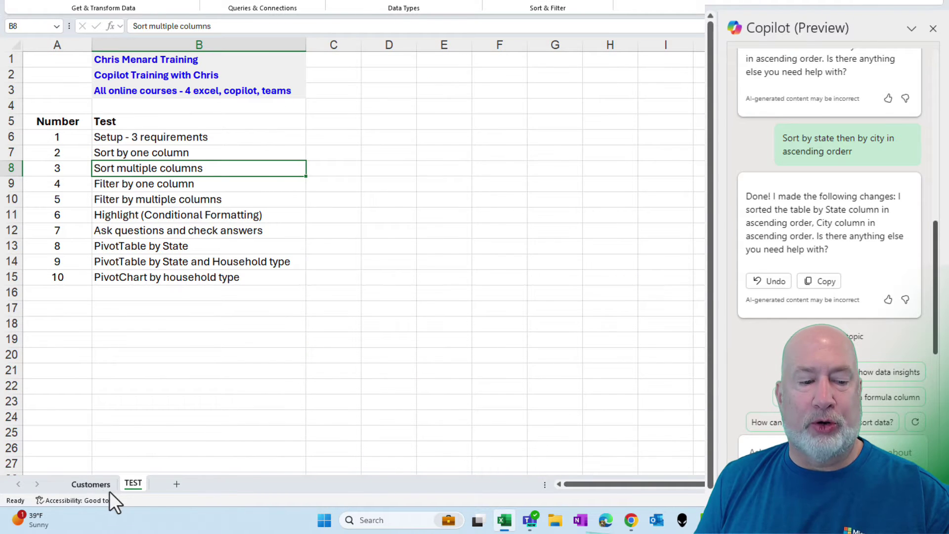
On Customers, have Copilot sort by Source ascending then FY24 highest to lowest, and check FY24 values.
left_click(91, 483)
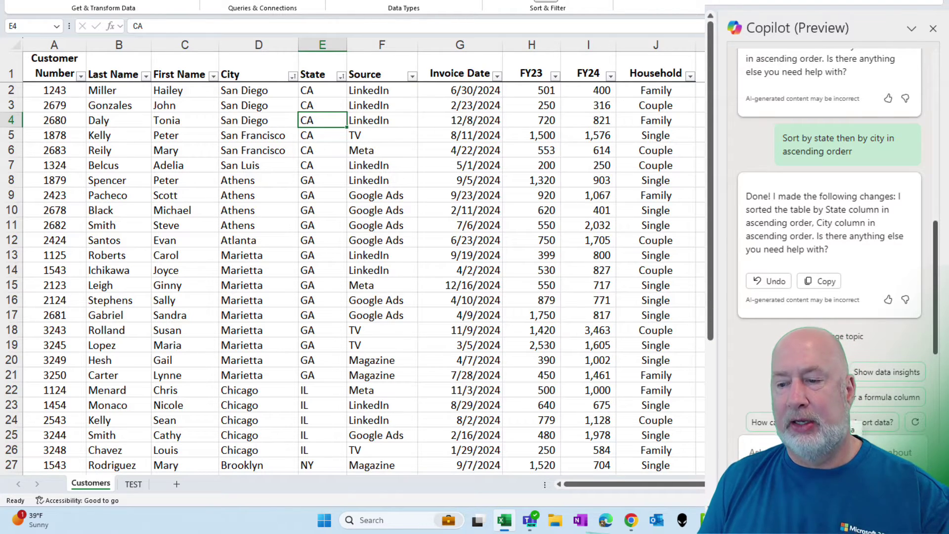
type("Sorty")
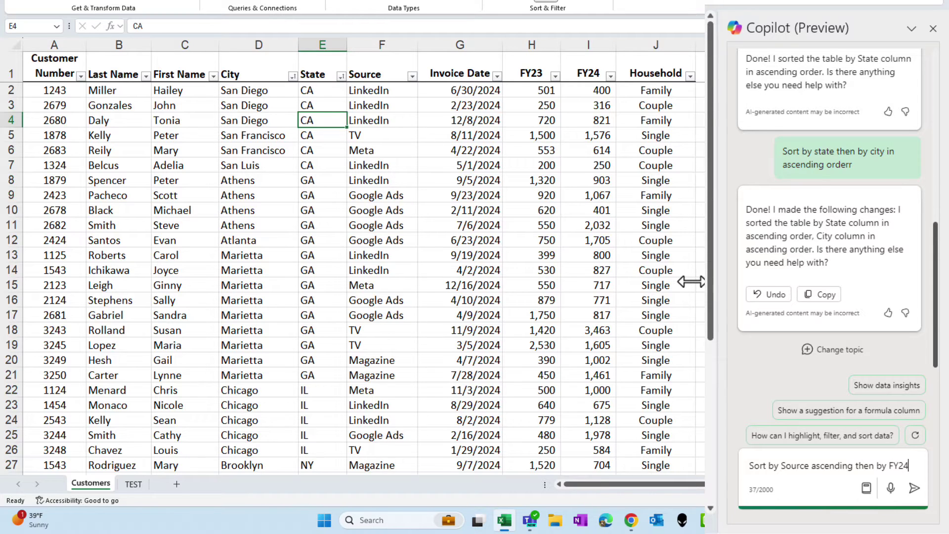
type("from")
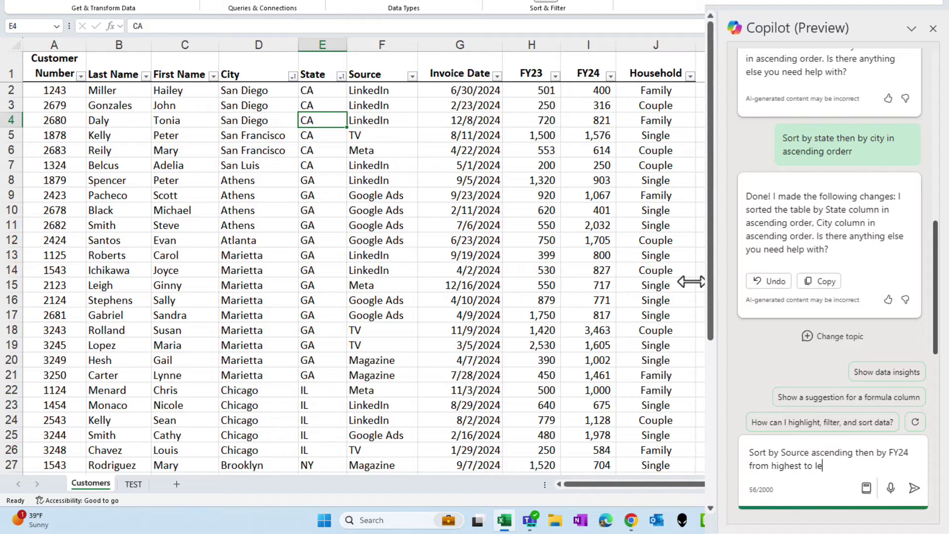
type(" highest to lowest")
key("Return")
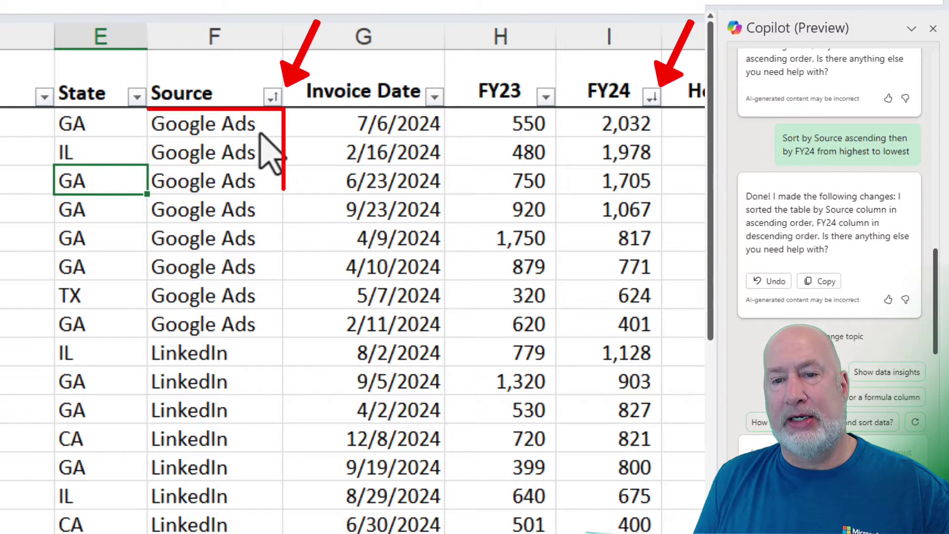
left_click(590, 360)
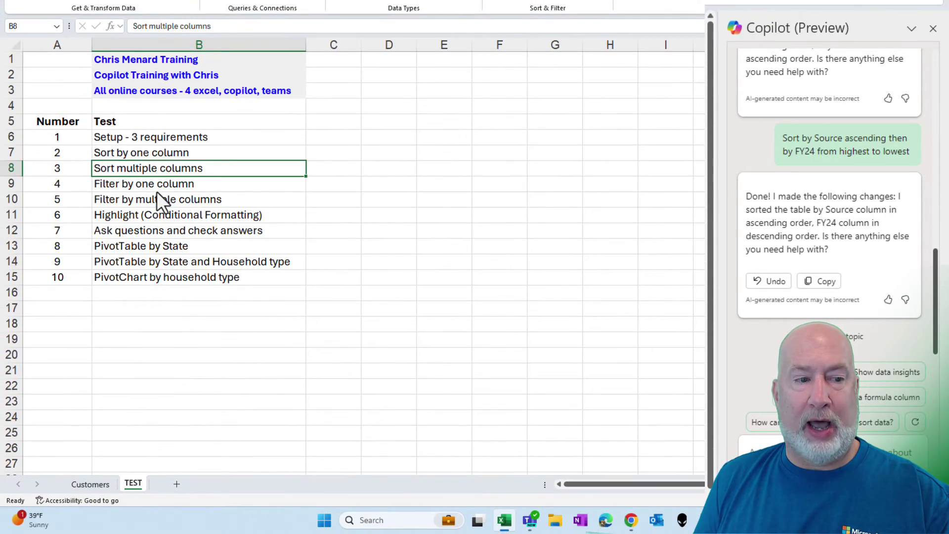
Mark the 'filter by one column' test and ask Copilot on Customers to 'Show only the state of GA'.
left_click(157, 189)
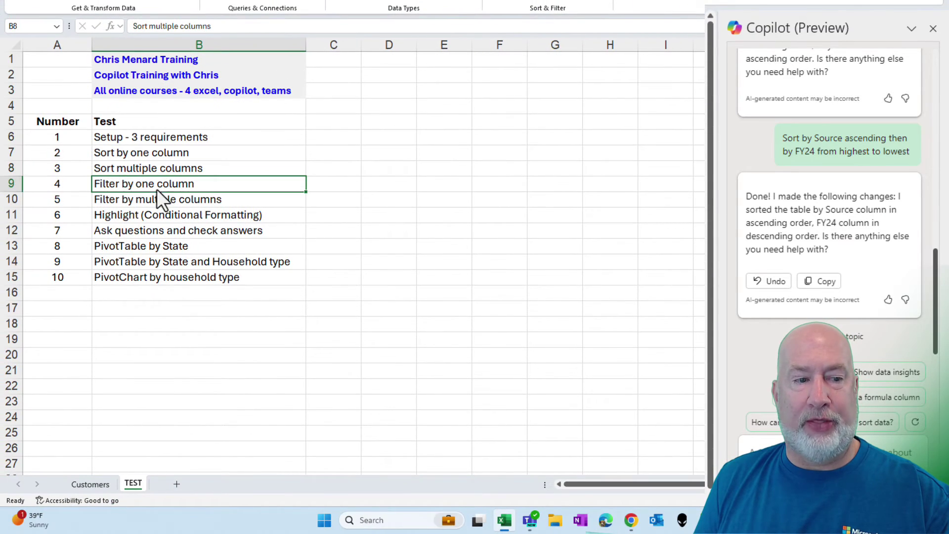
left_click(96, 484)
left_click(387, 122)
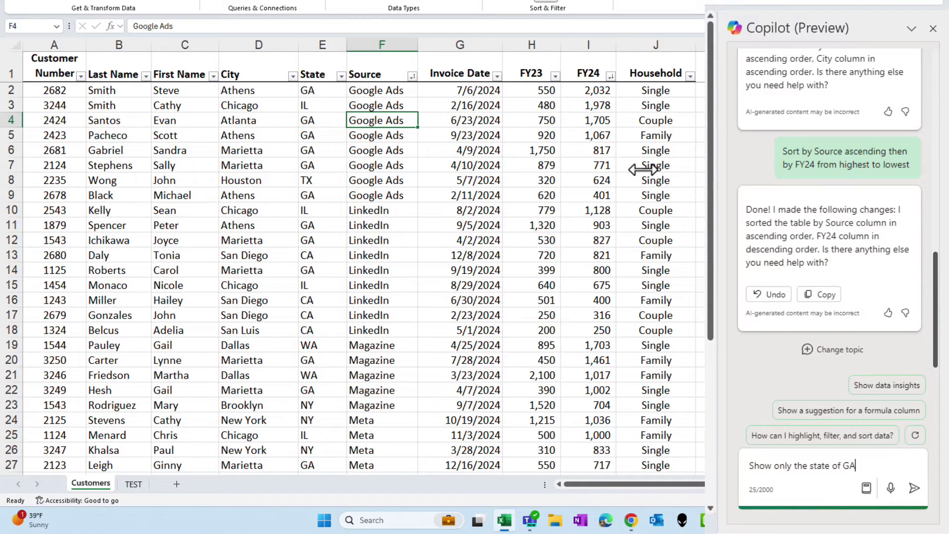
key("Return")
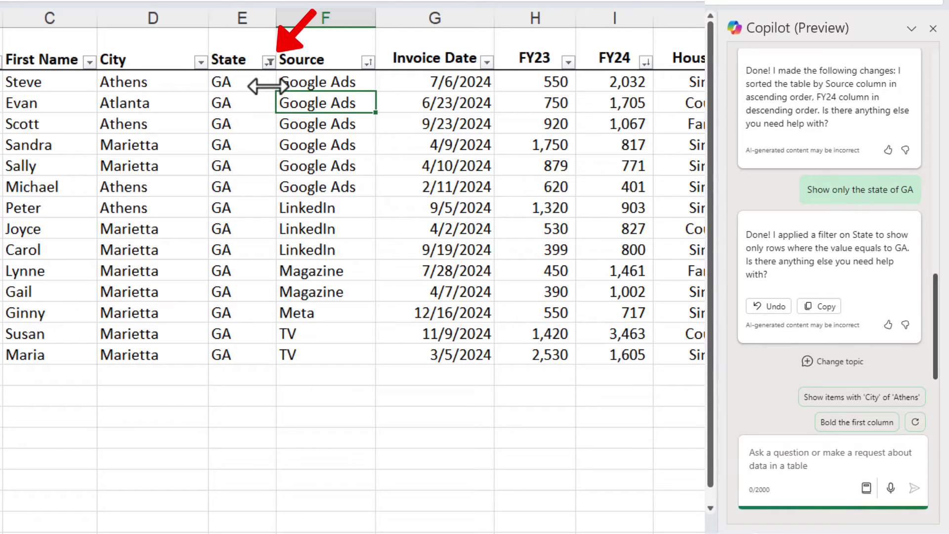
Inspect the State filter dropdown twice to confirm only GA is kept, changing nothing.
left_click(268, 62)
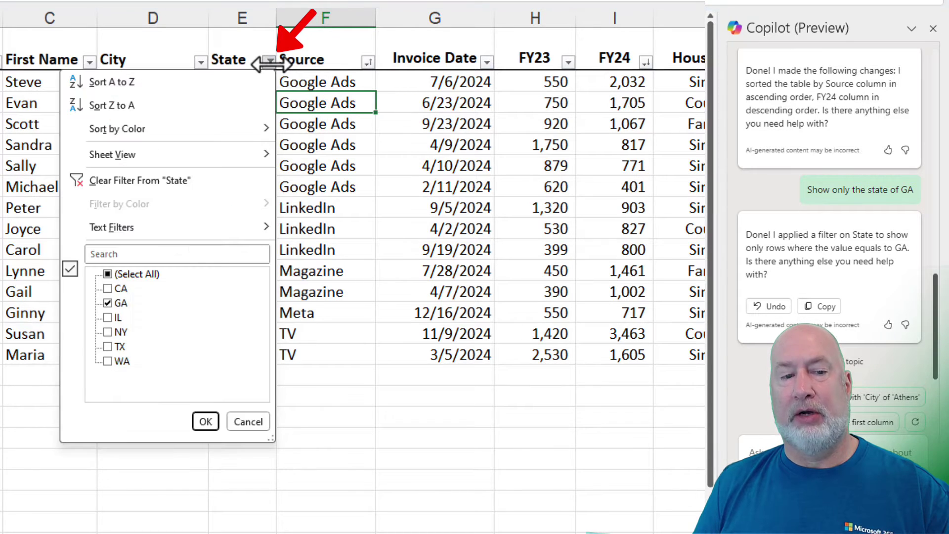
left_click(249, 421)
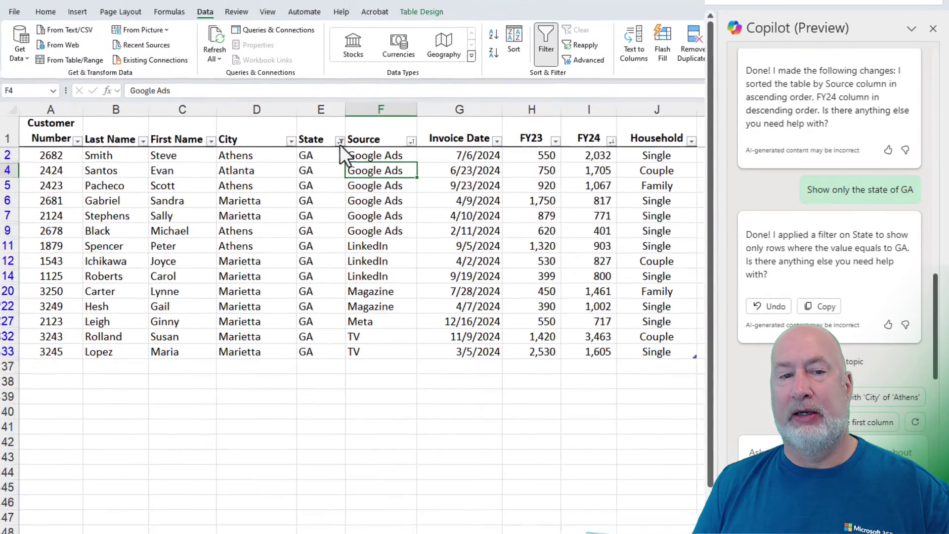
left_click(340, 142)
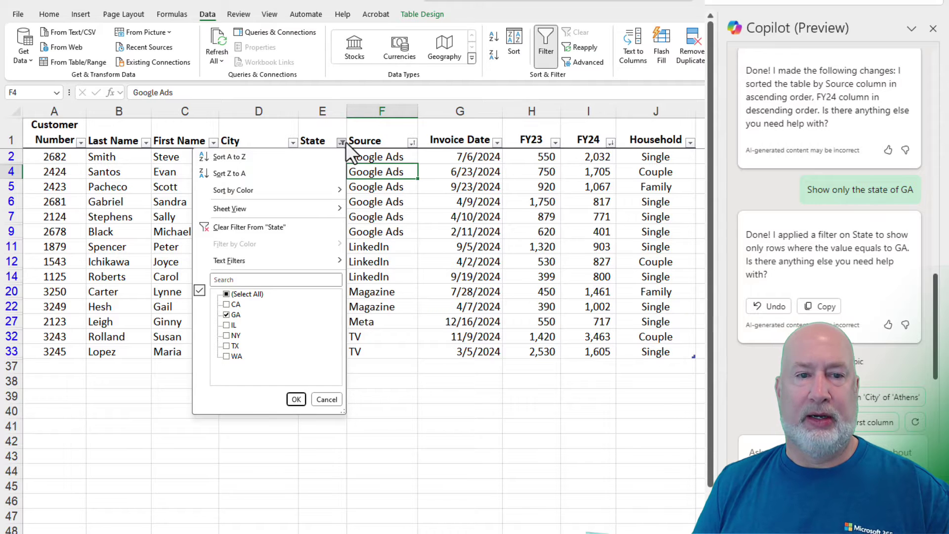
left_click(335, 399)
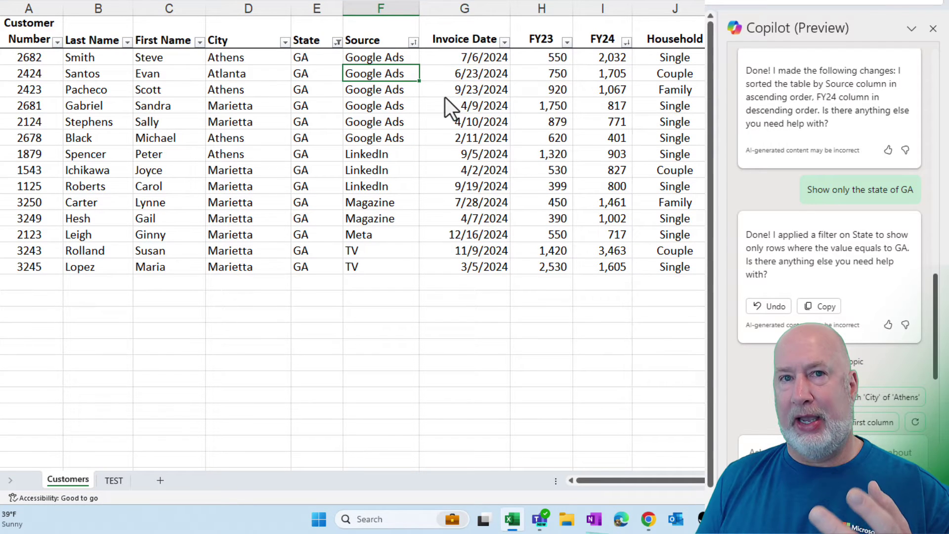
Ask Copilot to 'Show only GA and invoice date after 7/1/24'.
left_click(775, 461)
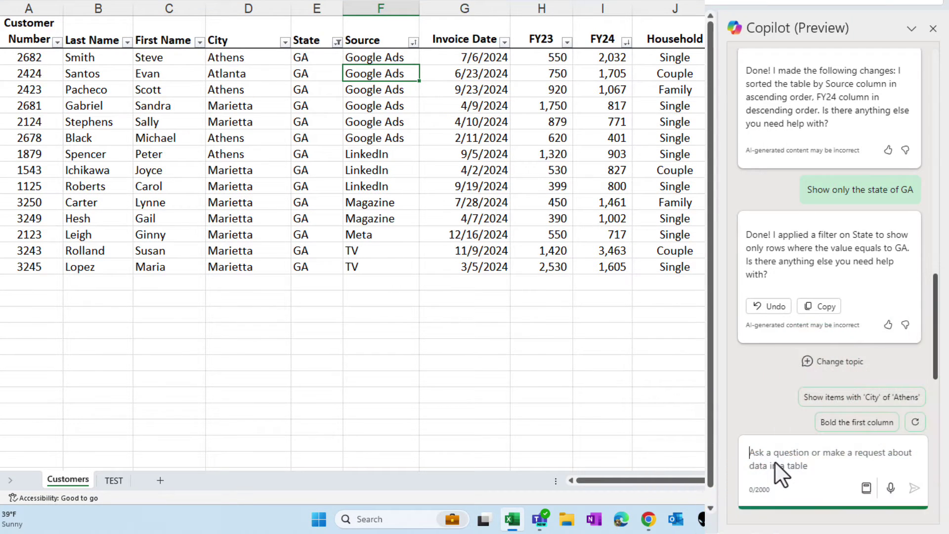
type("Show")
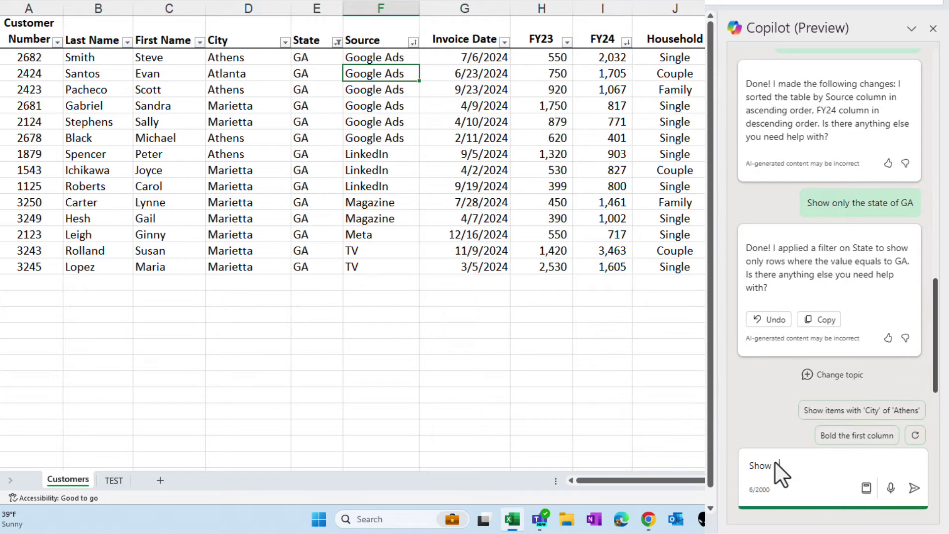
type(" only GA and")
type("invoice date after")
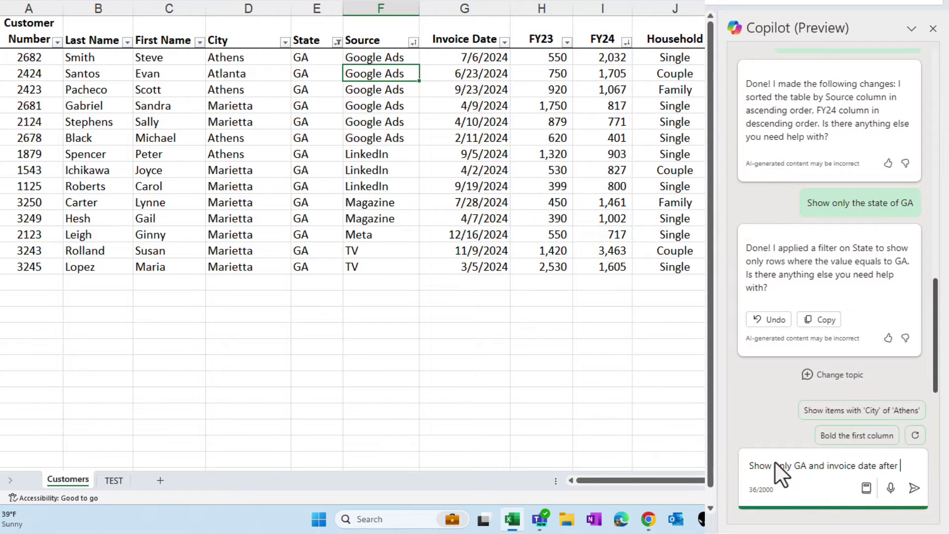
type("7/1/")
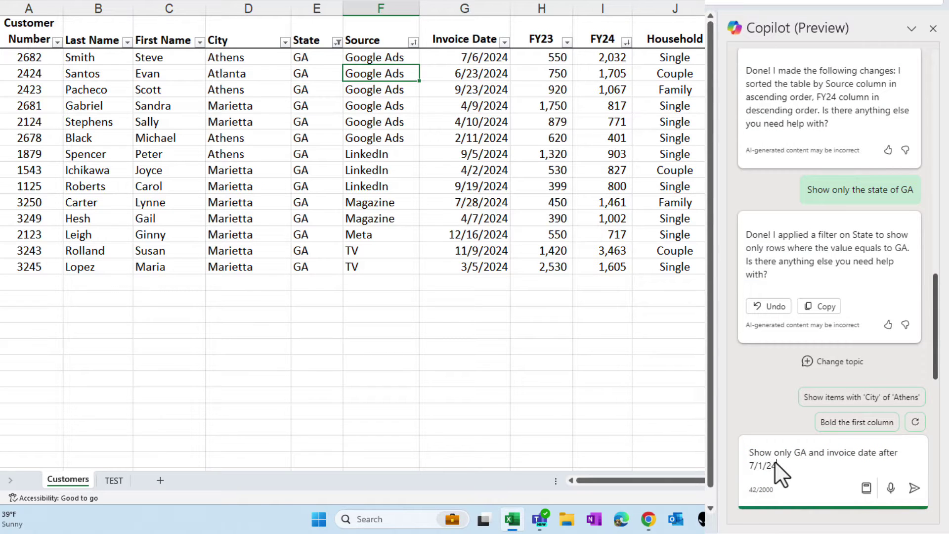
type("24")
left_click(913, 487)
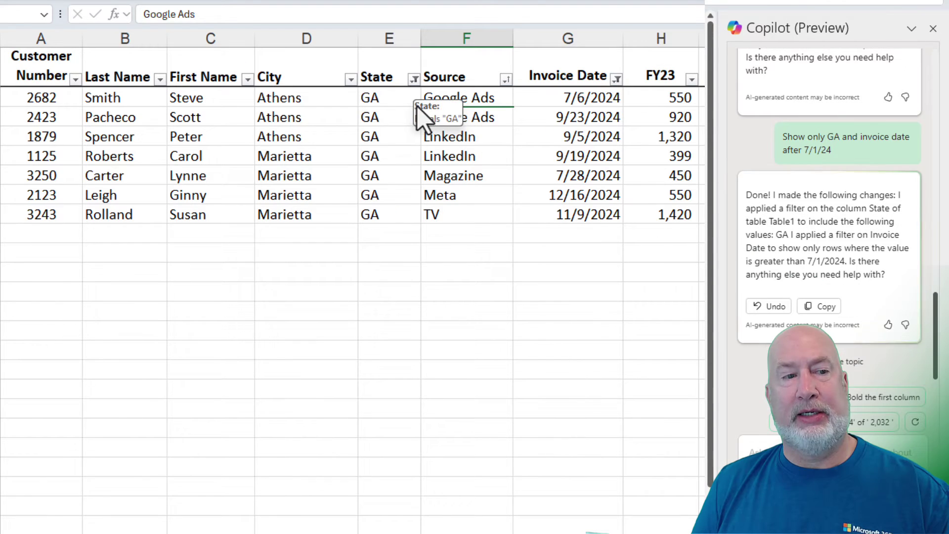
Verify the GA State filter and the Invoice Date 'After 7/1/2024' condition, then return to TEST.
left_click(413, 79)
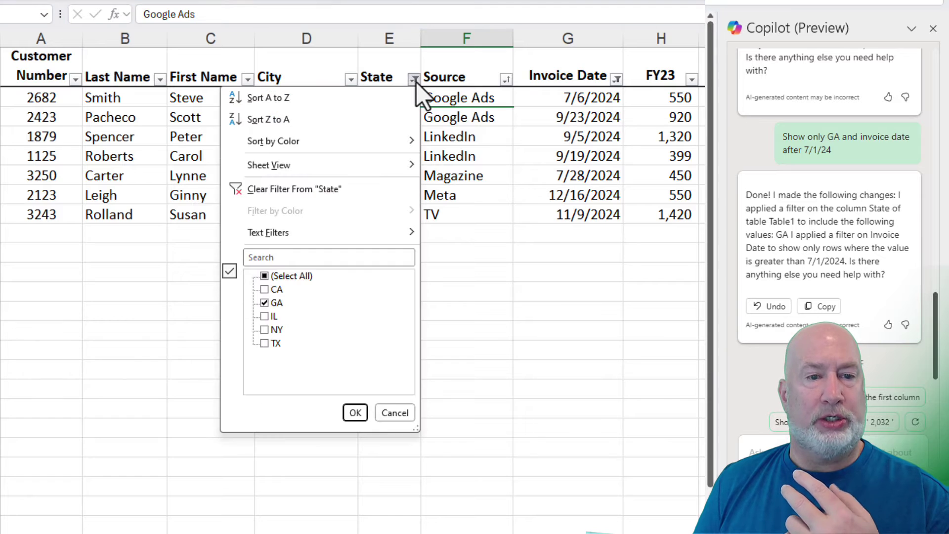
left_click(414, 80)
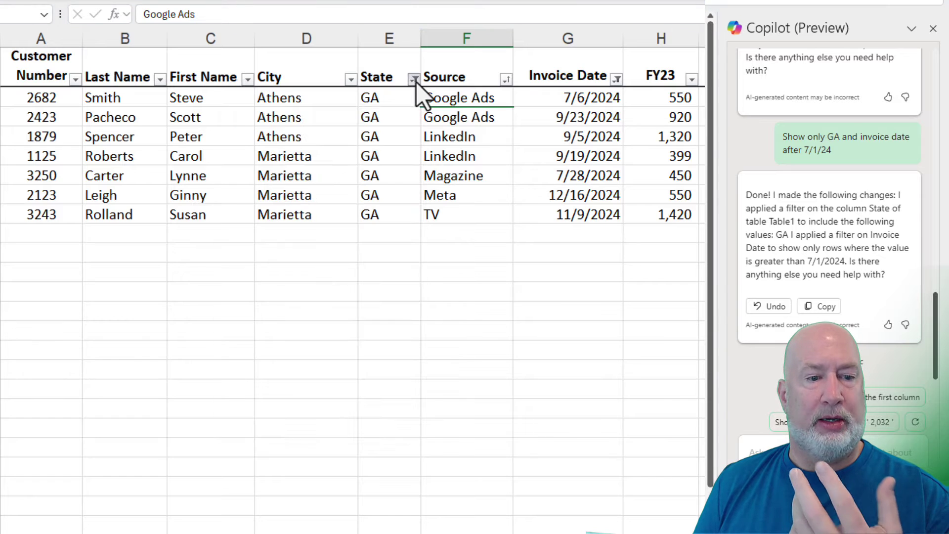
left_click(617, 80)
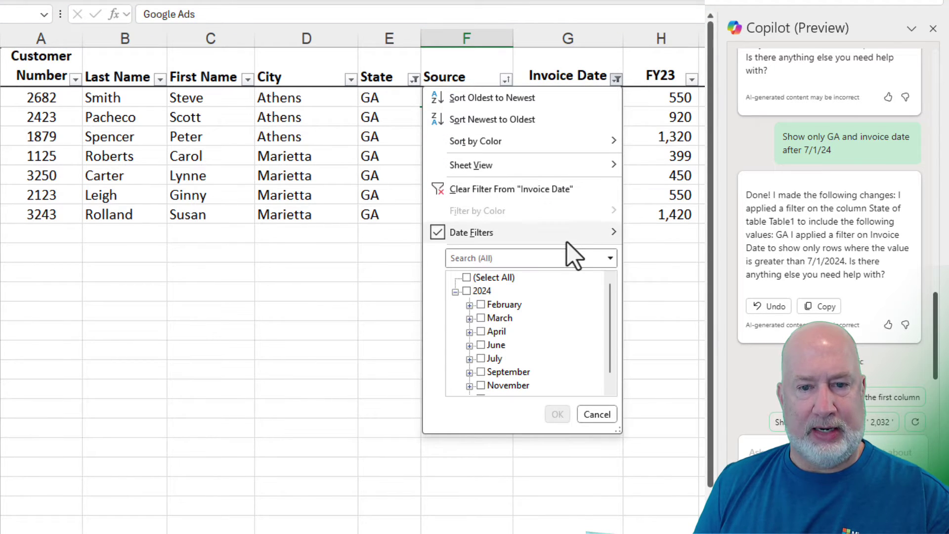
mouse_move(567, 237)
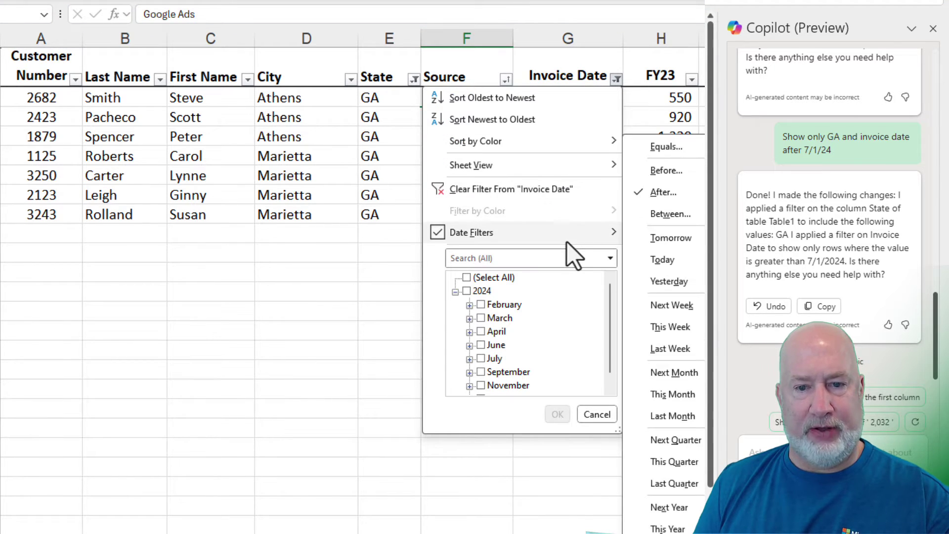
left_click(689, 196)
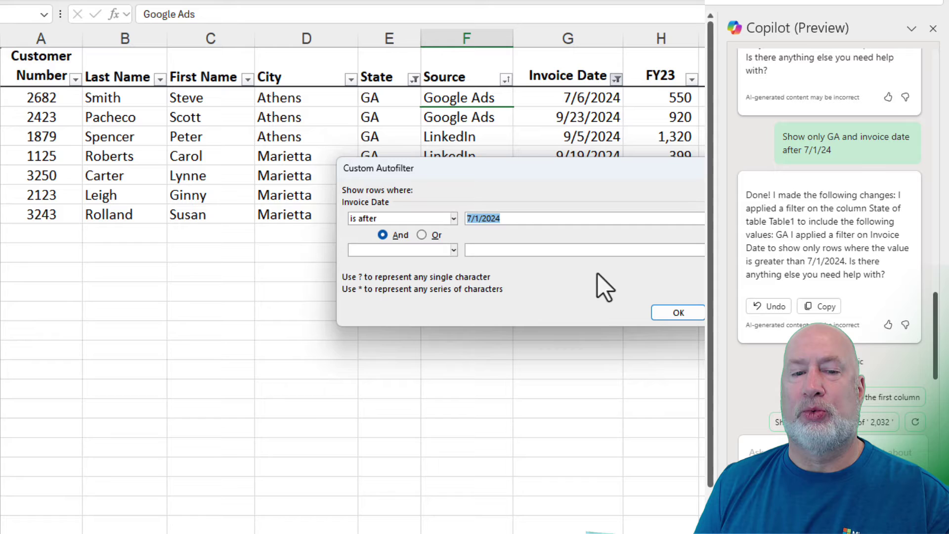
key("Return")
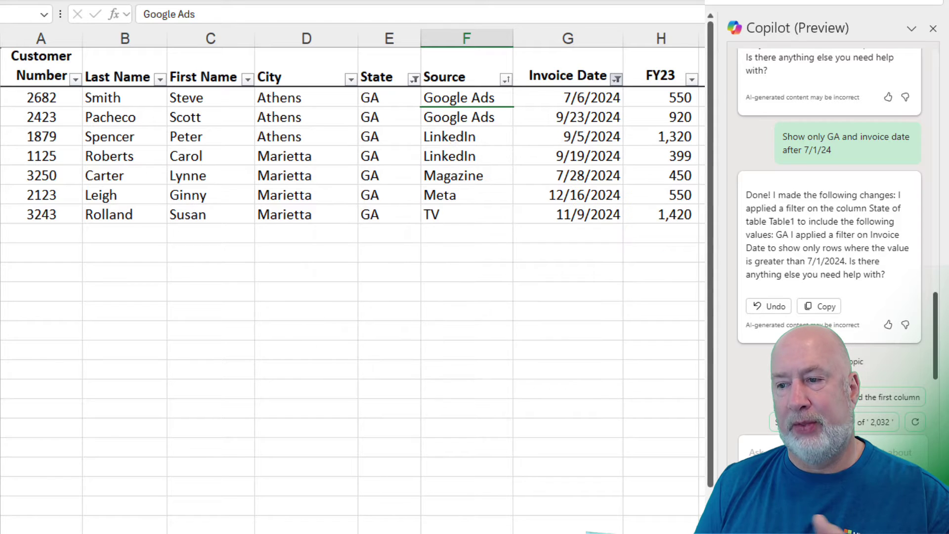
left_click(568, 154)
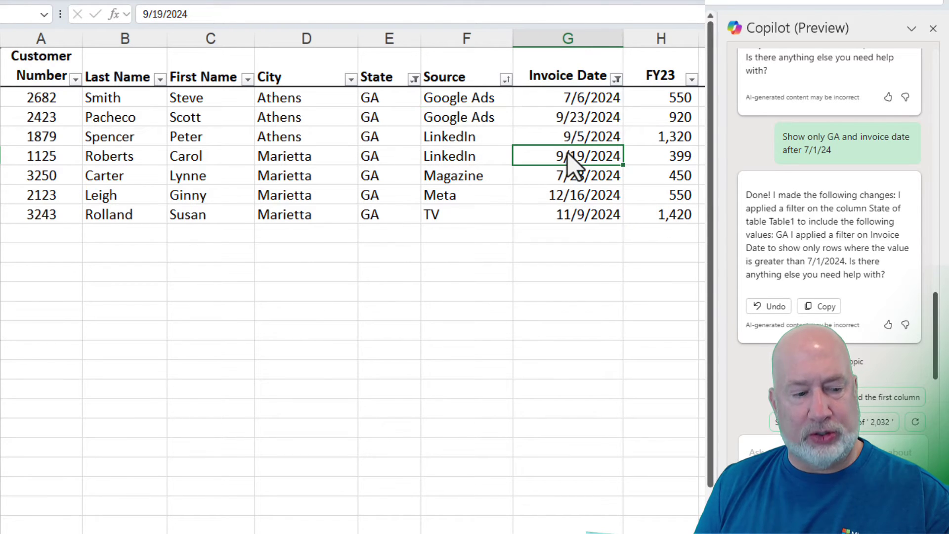
left_click(553, 122)
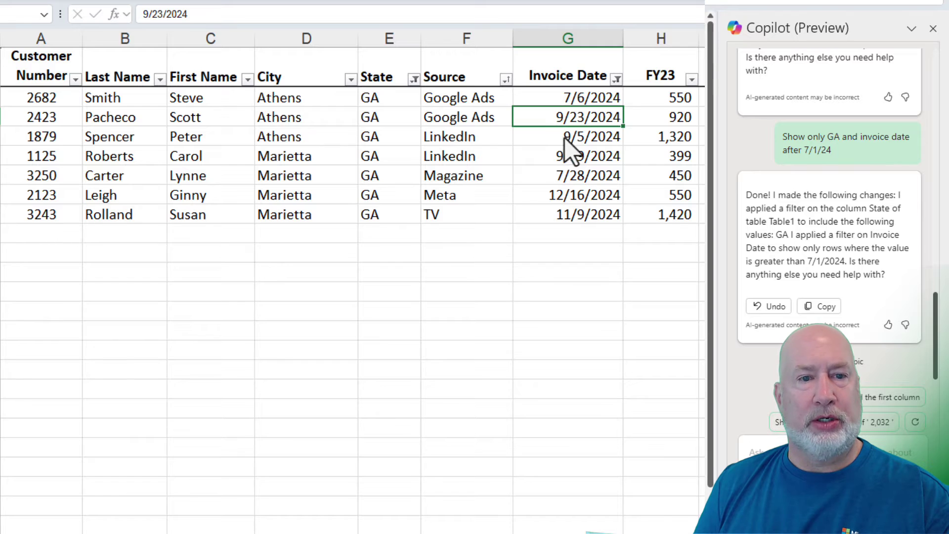
left_click(487, 141)
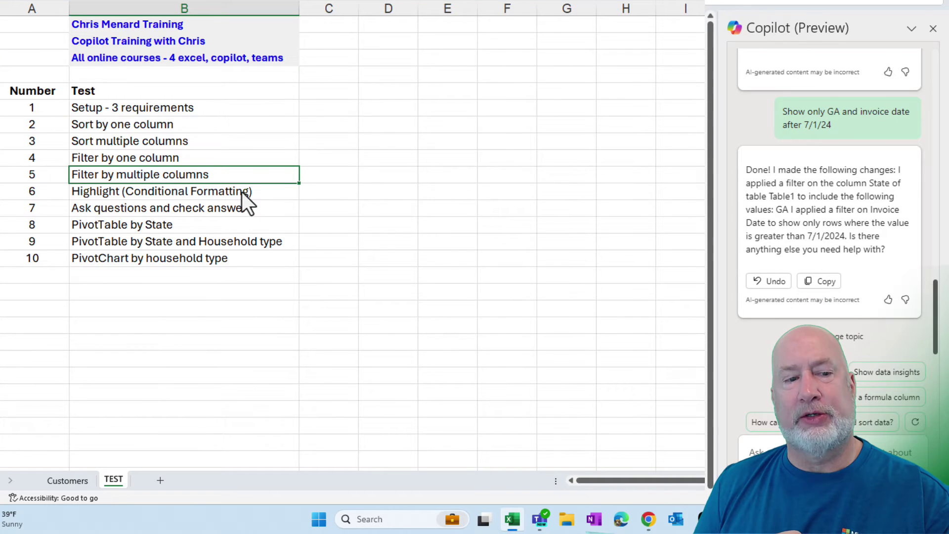
Mark the Highlight (Conditional Formatting) test and ask Copilot on Customers to 'clear all filters'.
left_click(151, 197)
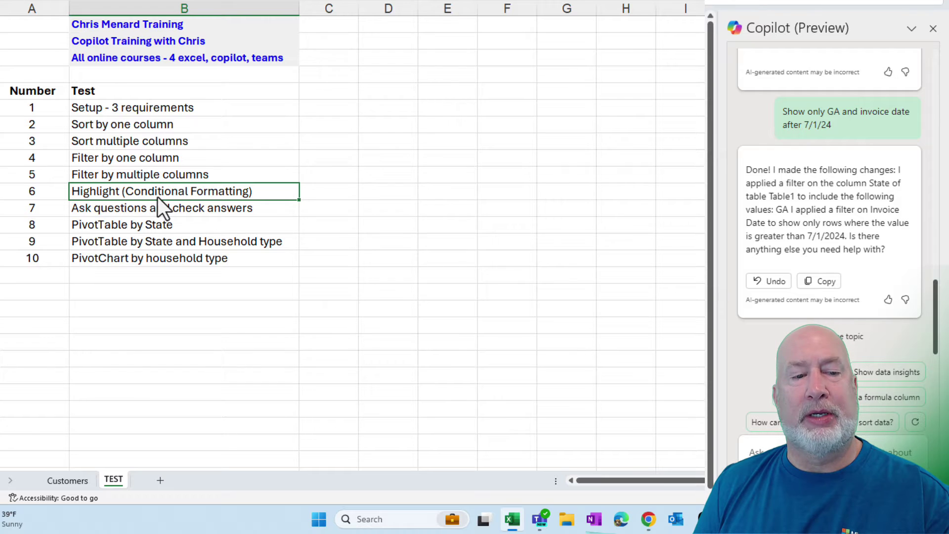
left_click(82, 487)
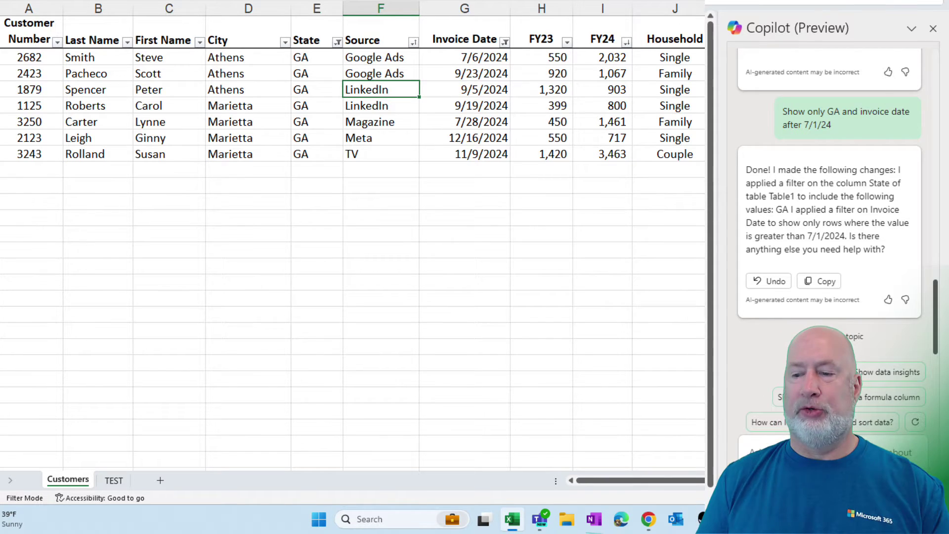
left_click(756, 451)
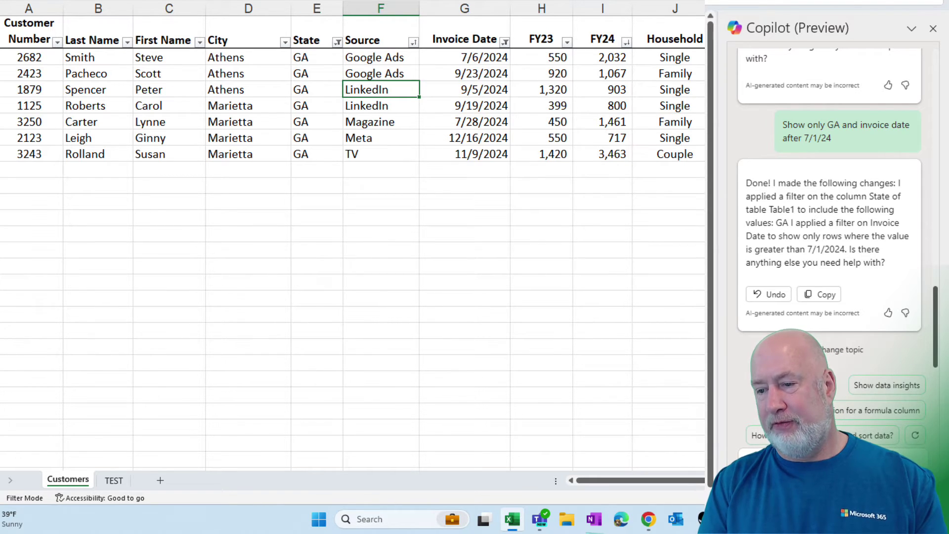
key("Return")
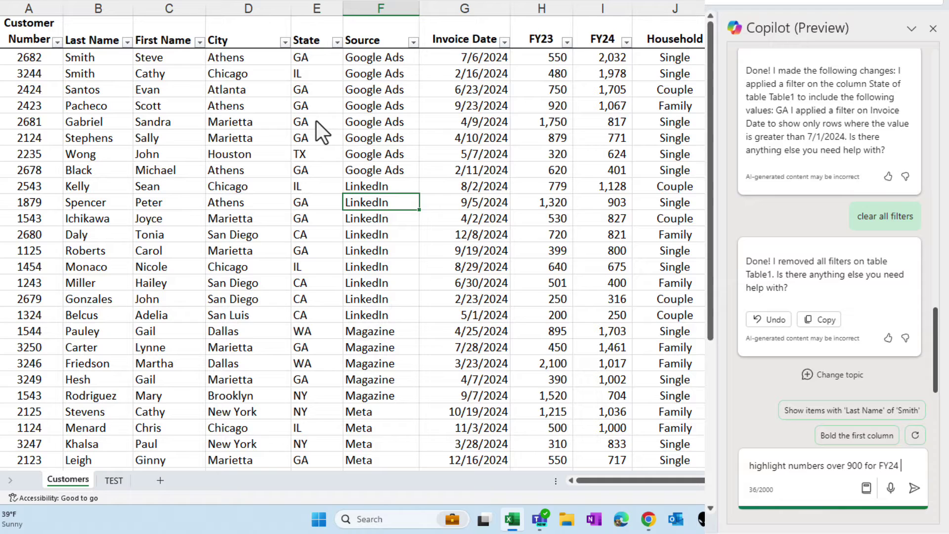
Ask Copilot to give FY24 numbers over 900 a green background, then check the highlighted cells.
type("a g")
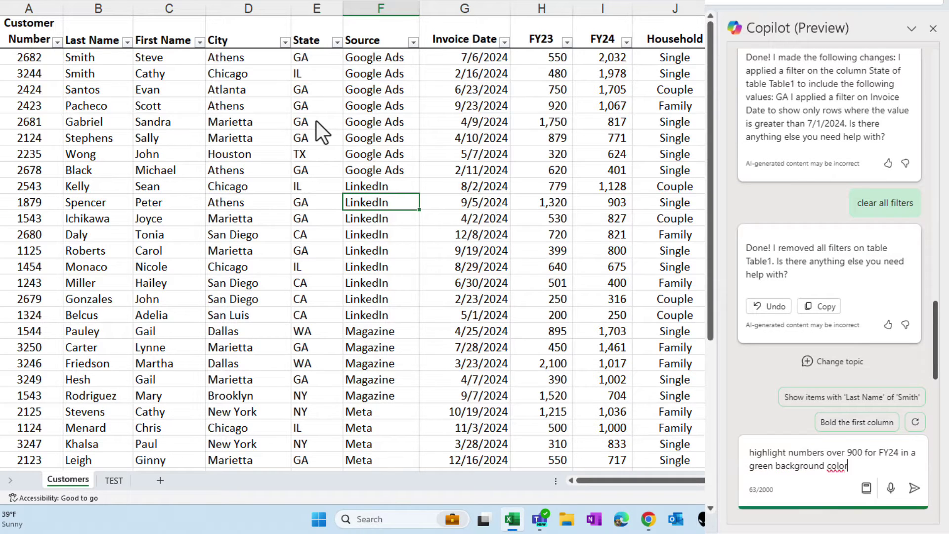
type("reen background color")
key("Return")
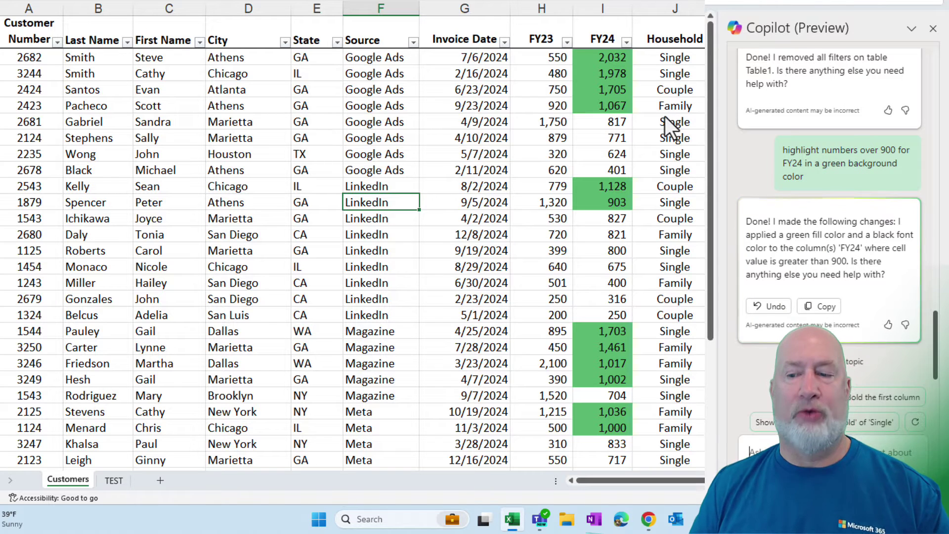
left_click(599, 56)
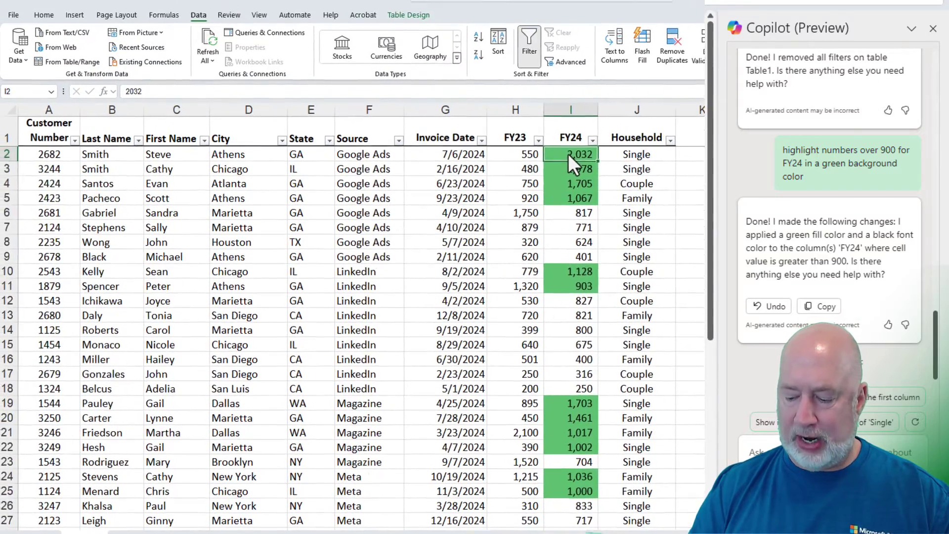
key("ctrl+shift+Down")
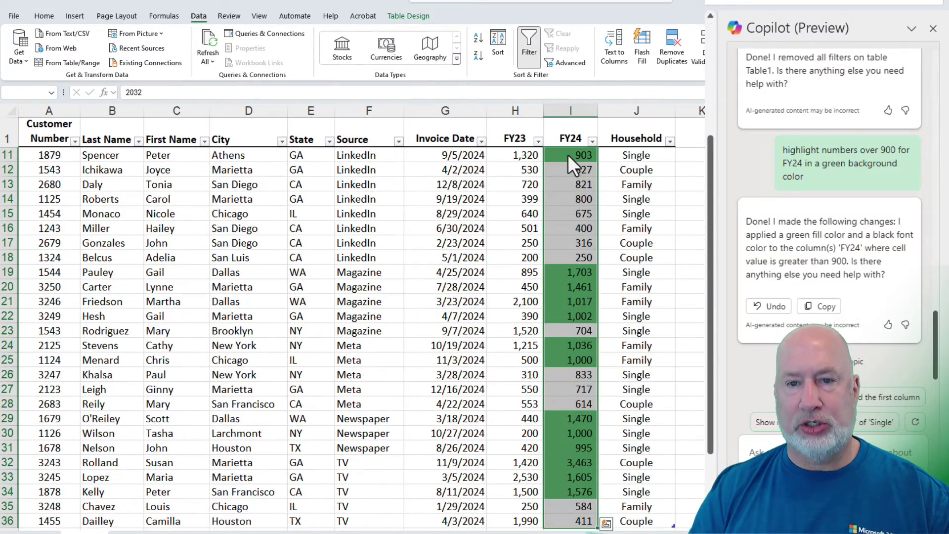
scroll(547, 135, "up", 3)
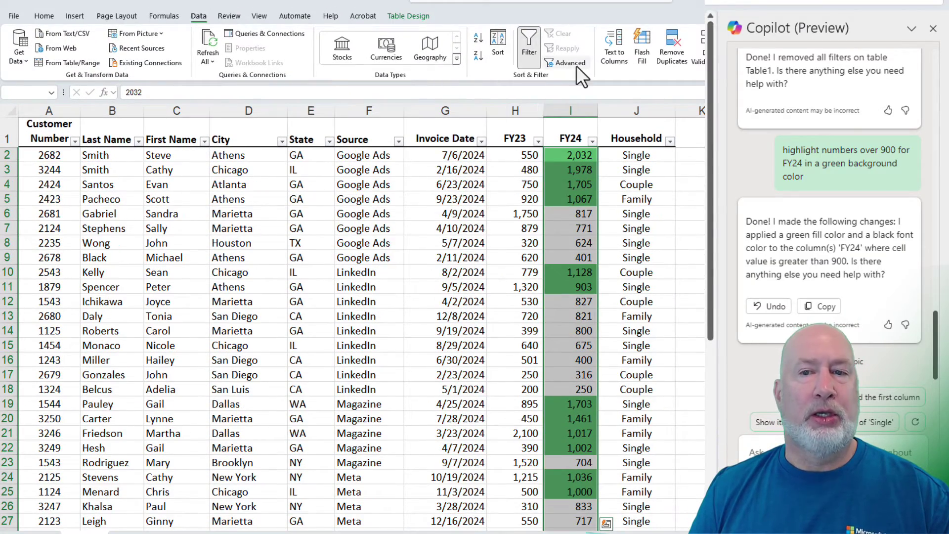
left_click(49, 18)
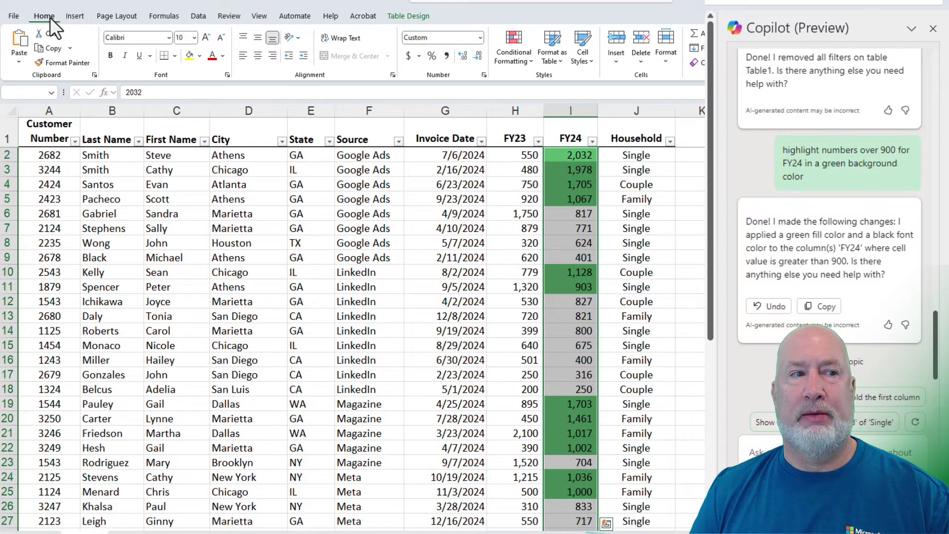
left_click(511, 55)
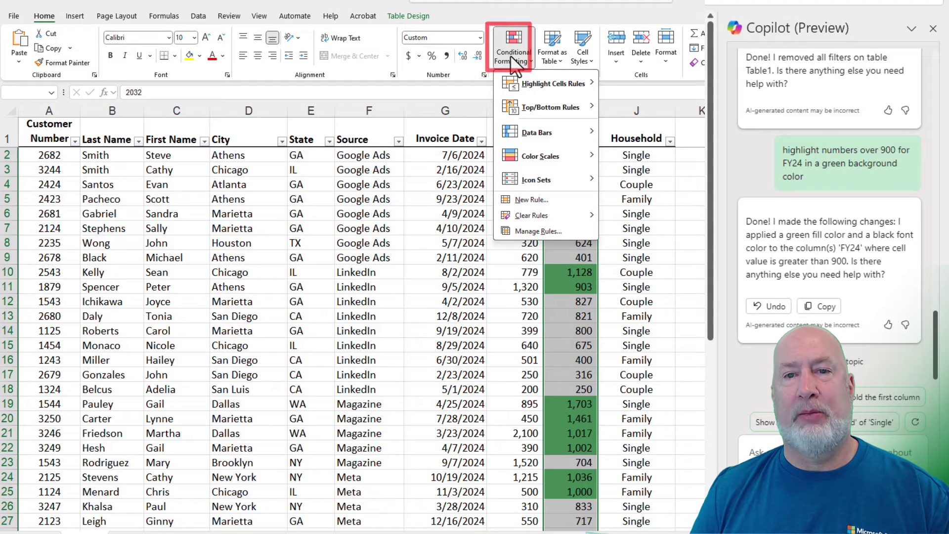
mouse_move(524, 85)
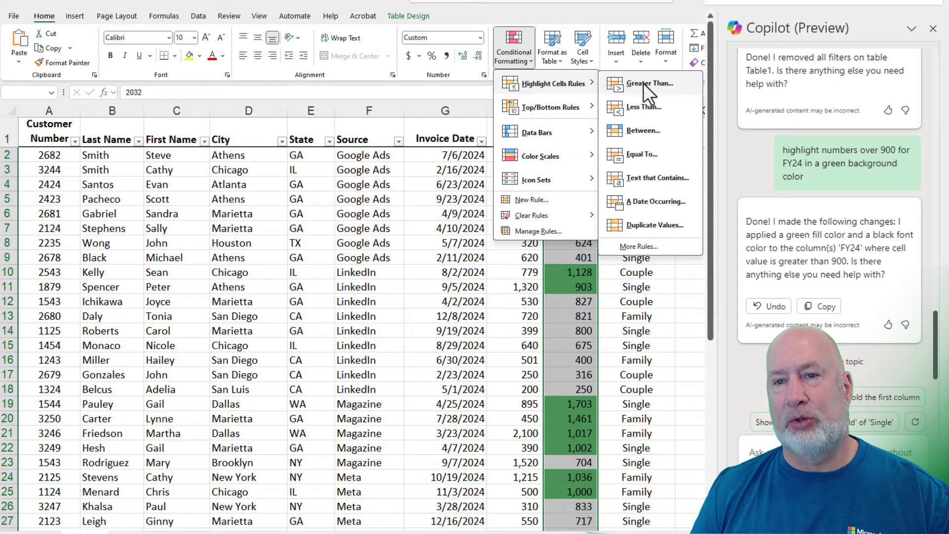
left_click(538, 231)
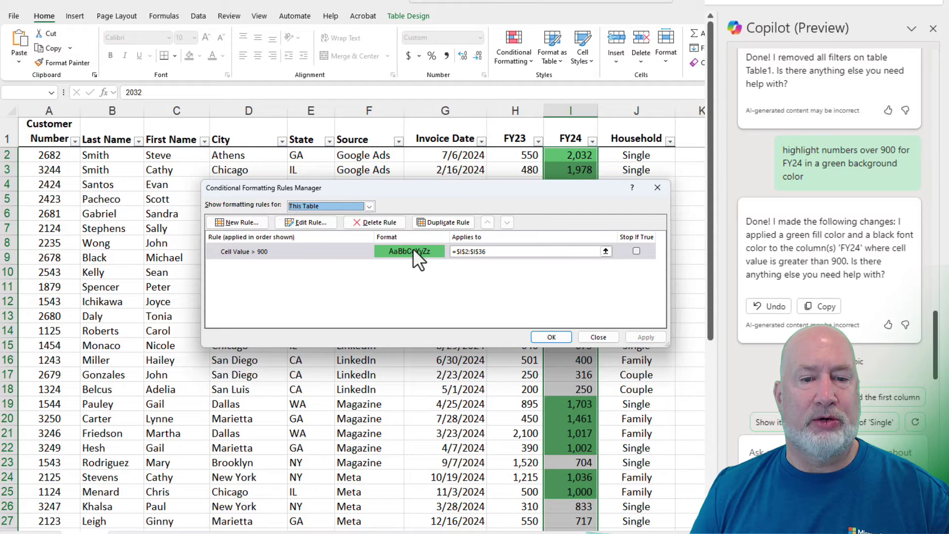
left_click(316, 253)
left_click(307, 223)
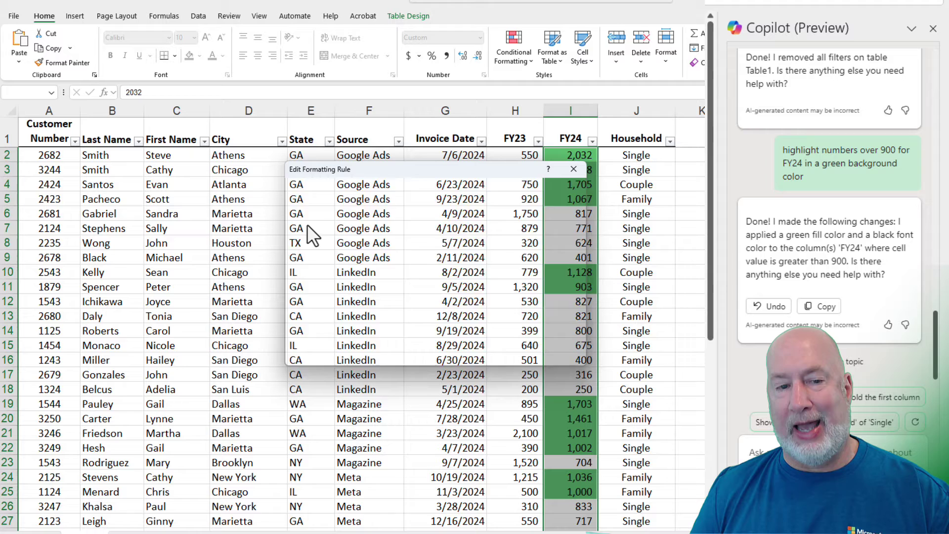
left_click(554, 331)
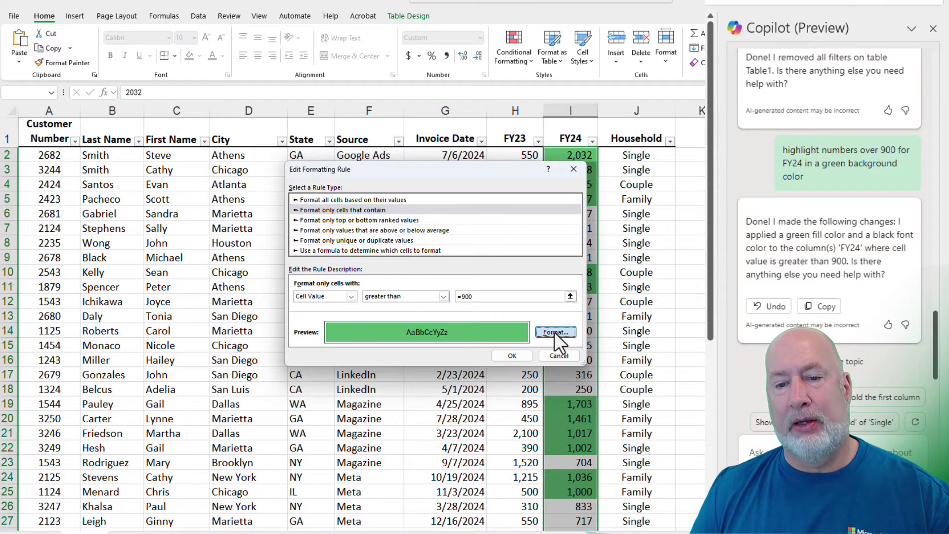
left_click(398, 127)
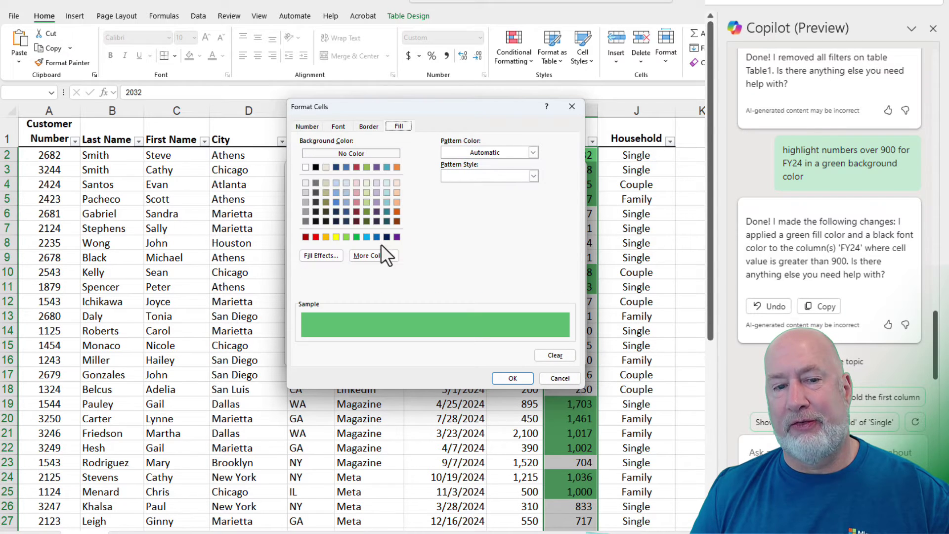
left_click(564, 378)
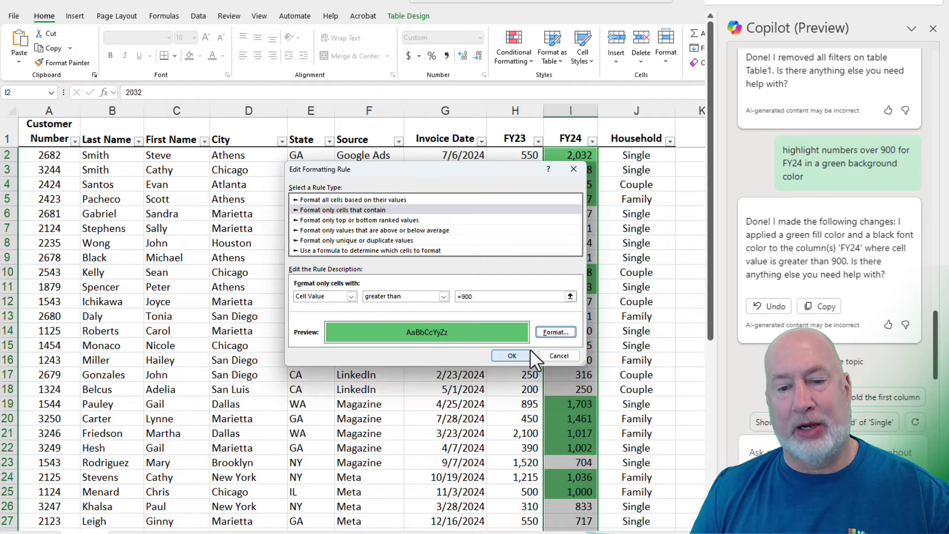
left_click(558, 356)
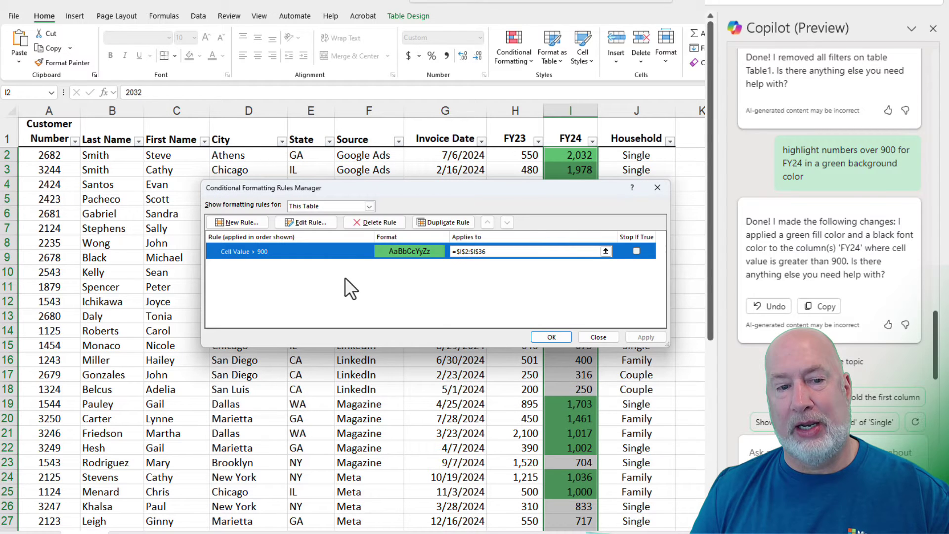
left_click(599, 337)
left_click(585, 198)
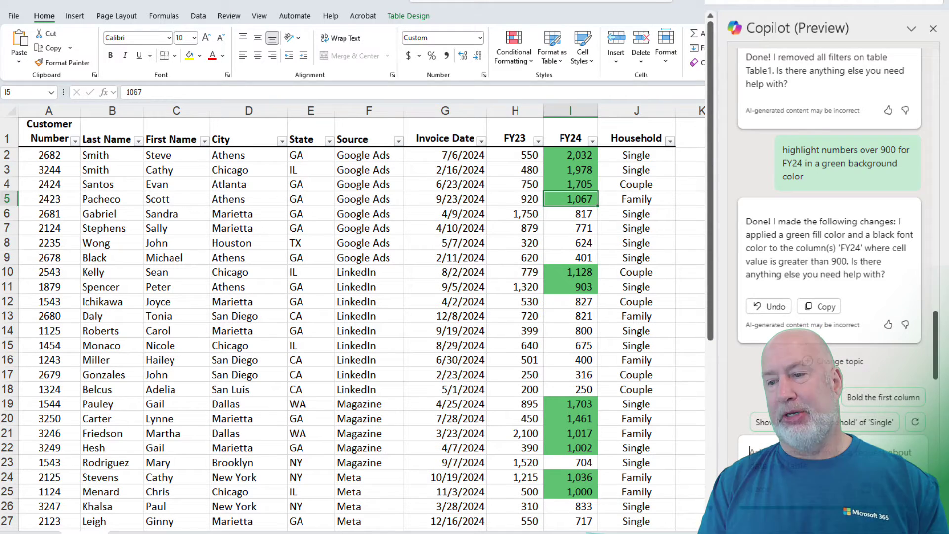
Ask Copilot to put the State GA entries in a red font color.
type("Put the state of GA in a yello")
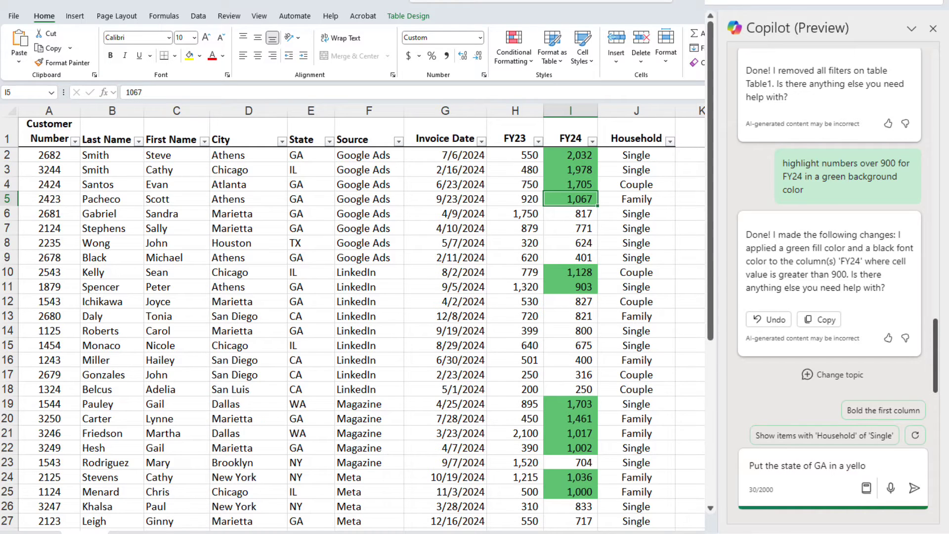
key("BackSpace")
key("BackSpace")
key("BackSpace")
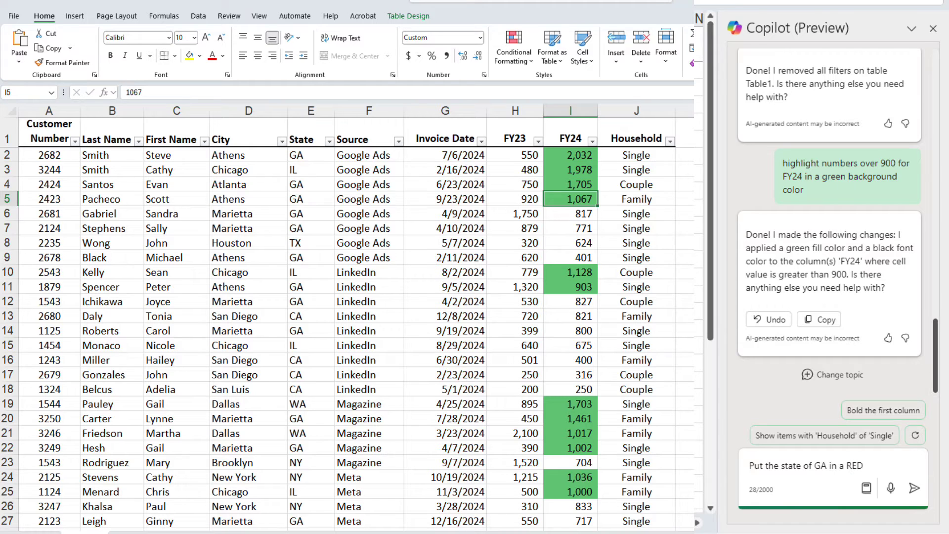
key("Return")
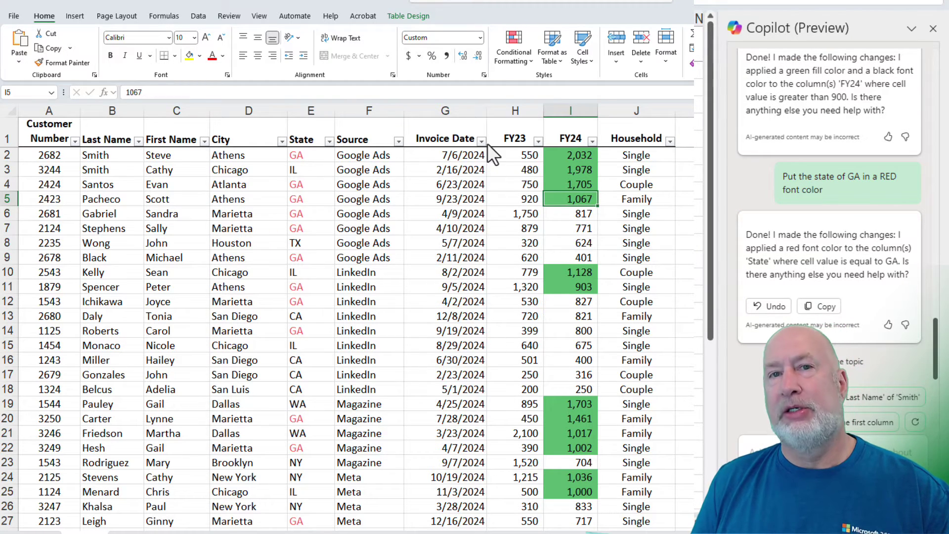
Check the State equals GA red-font rule in Manage Rules, then move to the TEST sheet.
left_click(516, 61)
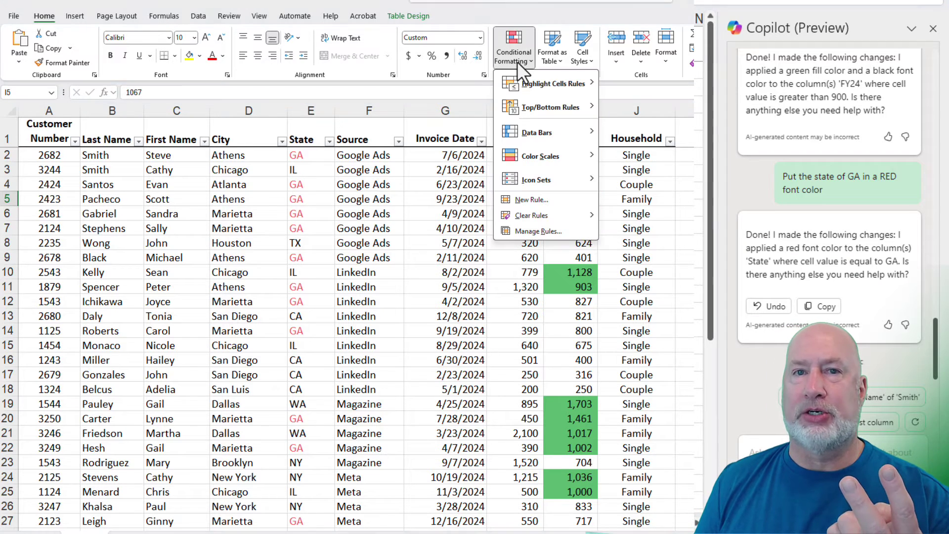
left_click(540, 231)
left_click(280, 268)
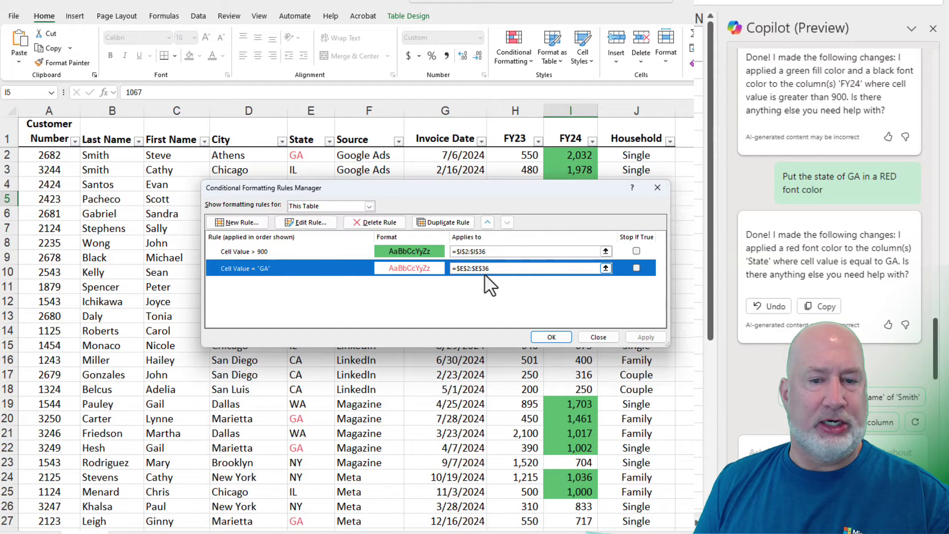
left_click(598, 338)
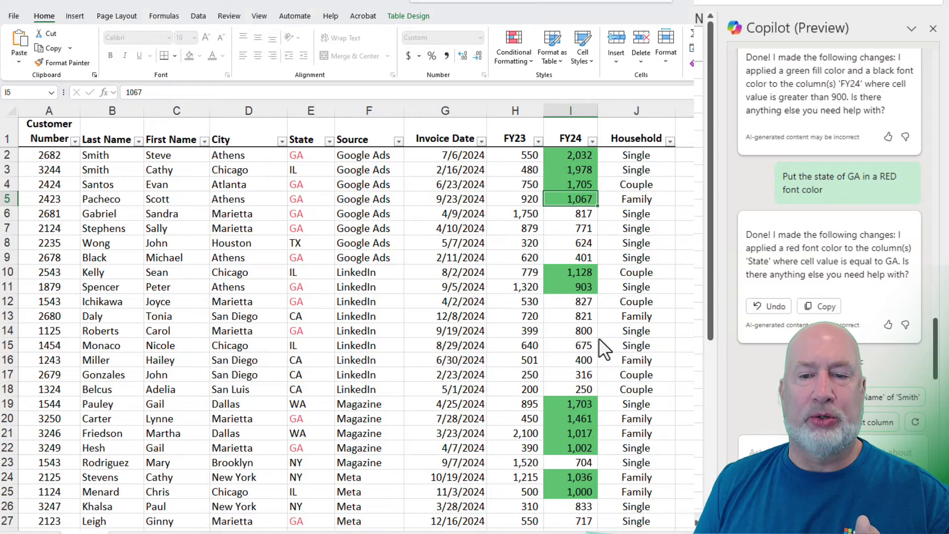
left_click(552, 211)
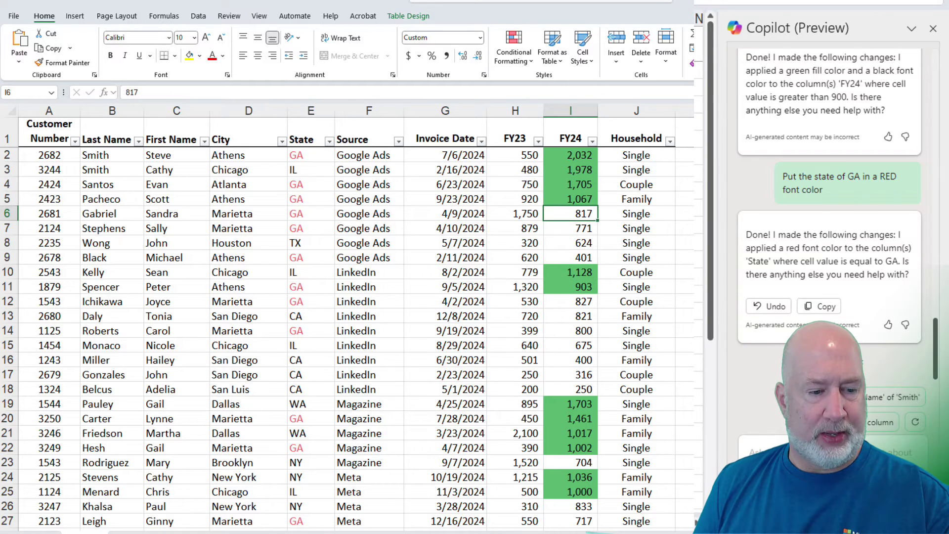
key("ctrl+Page_Up")
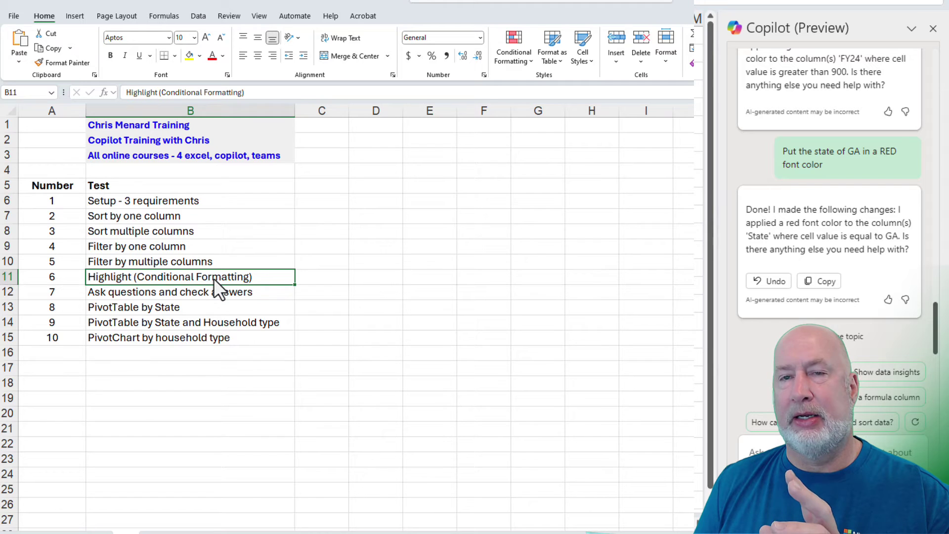
Select the 'Ask questions and check answers' test, then return to the Customers sheet.
left_click(203, 296)
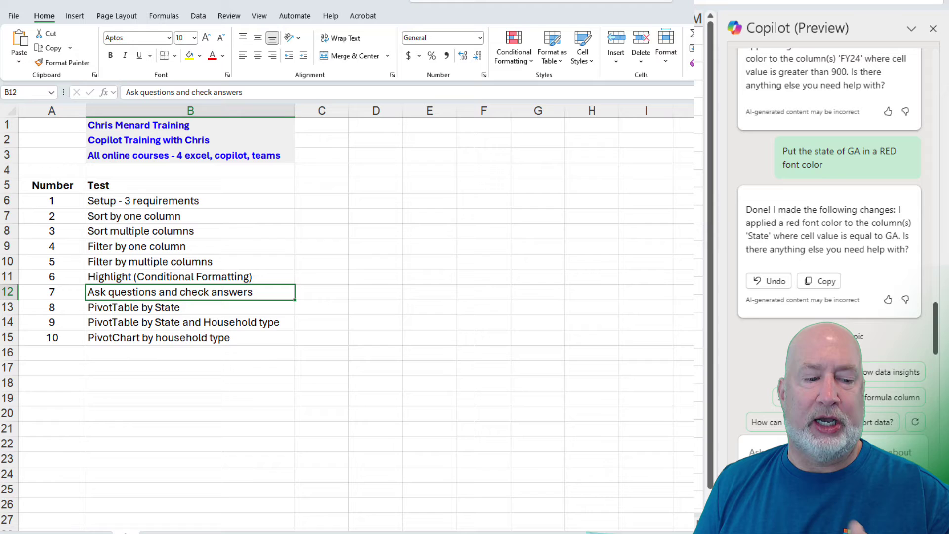
key("ctrl+Page_Down")
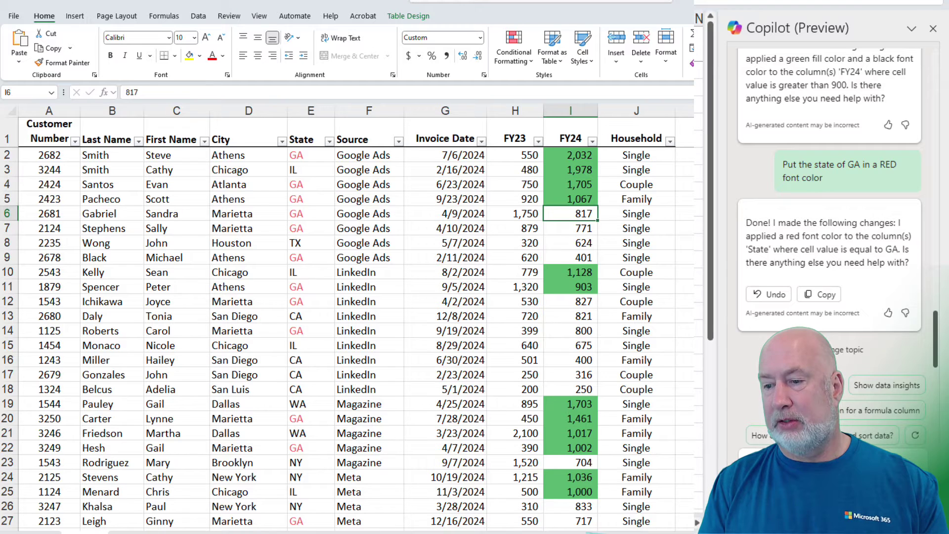
Have Copilot 'clear all conditional formats' and confirm the Manage Rules list is empty.
key("Return")
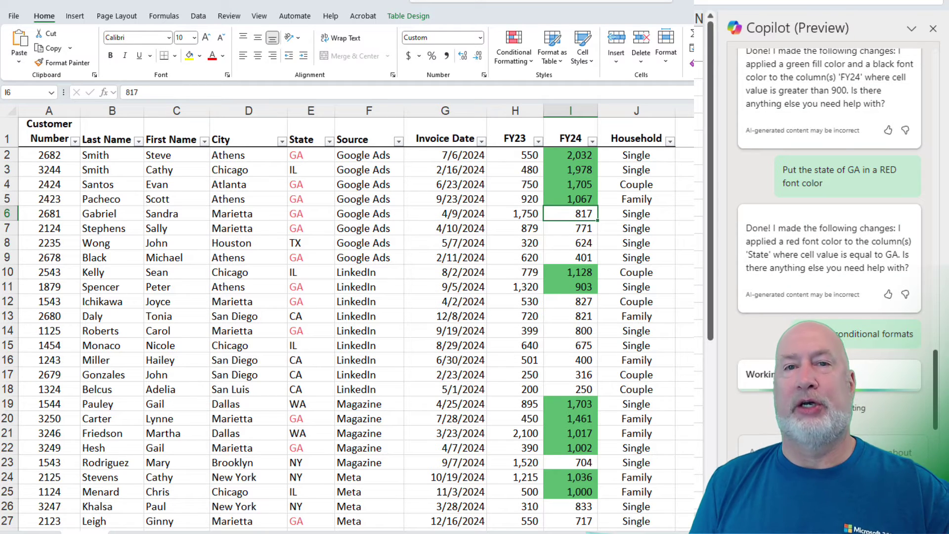
left_click(516, 60)
left_click(529, 231)
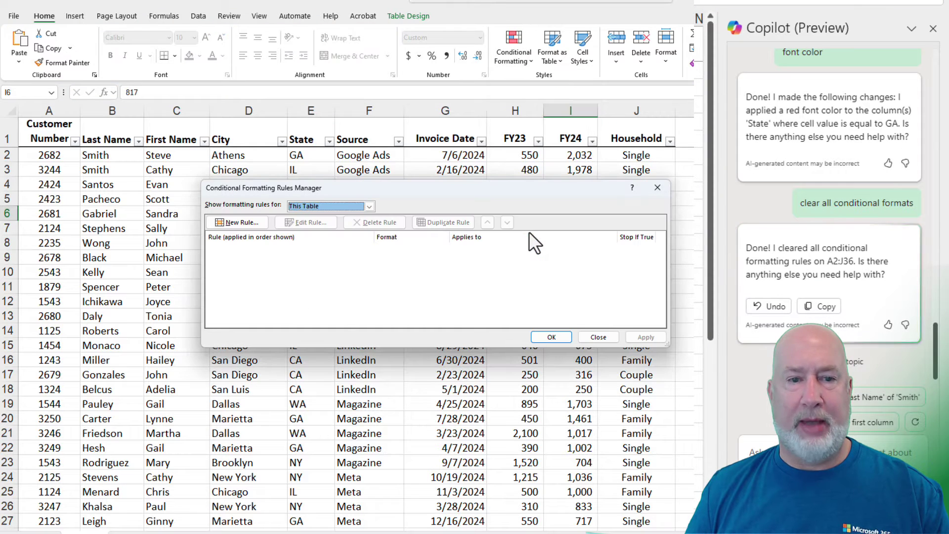
left_click(656, 187)
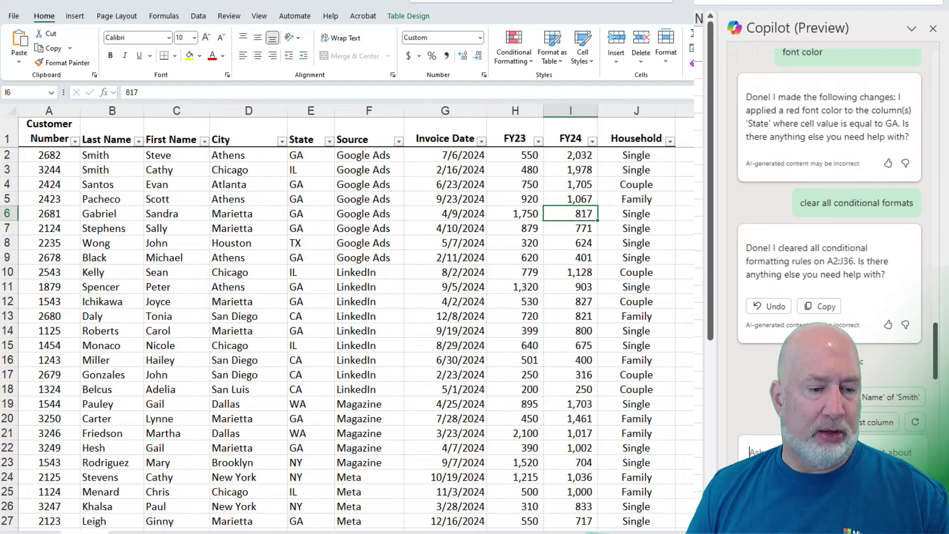
Flip to the test list sheet and back to the now-plain Customers table.
key("ctrl+Page_Up")
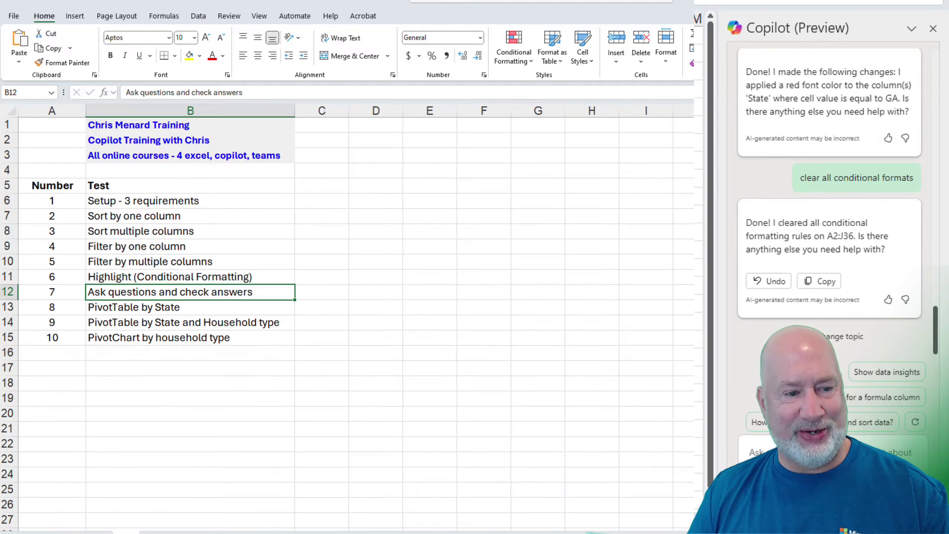
key("ctrl+Page_Down")
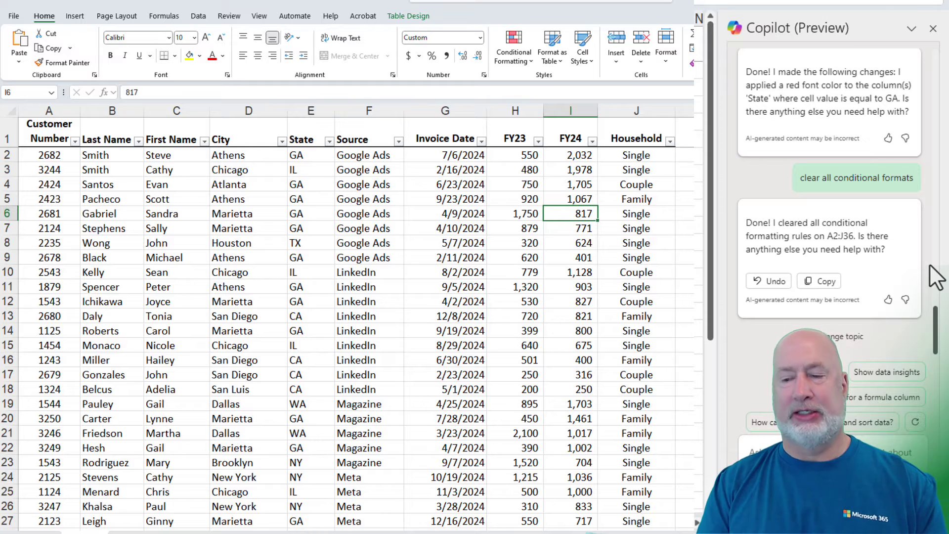
Ask Copilot 'for FY23, how many numbers over 1000', getting 9 rows.
type("how many customer have")
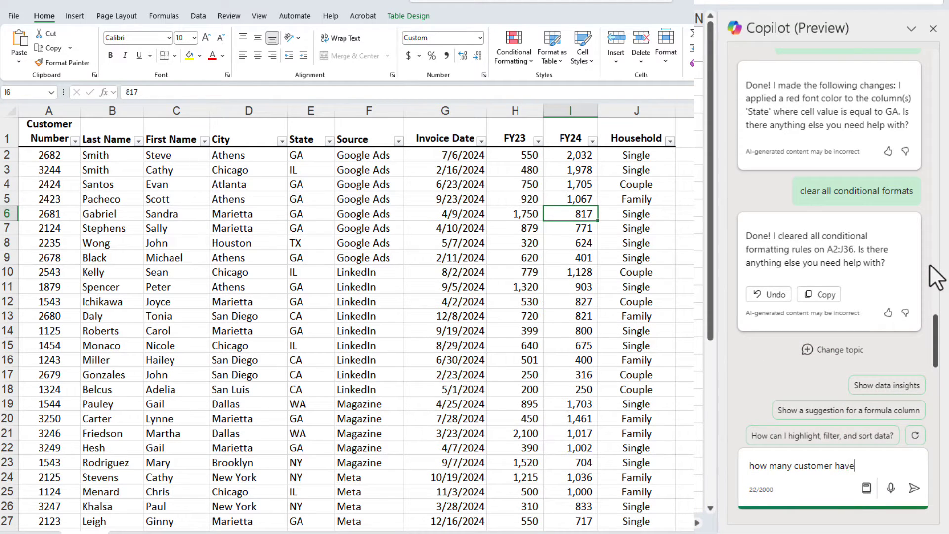
key("BackSpace")
key("BackSpace")
key("BackSpace")
key("BackSpace")
key("BackSpace")
key("BackSpace")
key("BackSpace")
key("BackSpace")
key("BackSpace")
key("BackSpace")
key("BackSpace")
key("BackSpace")
key("BackSpace")
key("BackSpace")
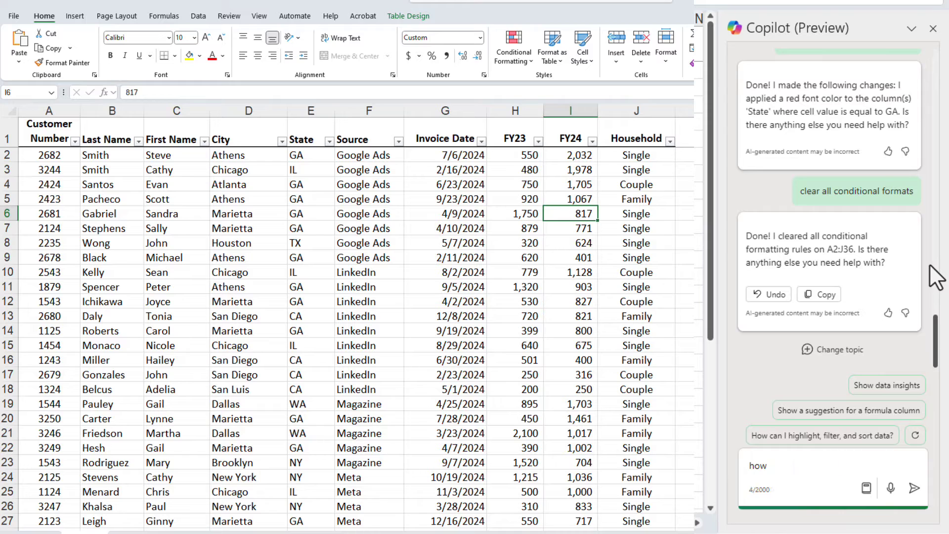
key("BackSpace")
key("BackSpace")
key("BackSpace")
key("BackSpace")
type("for FY23,")
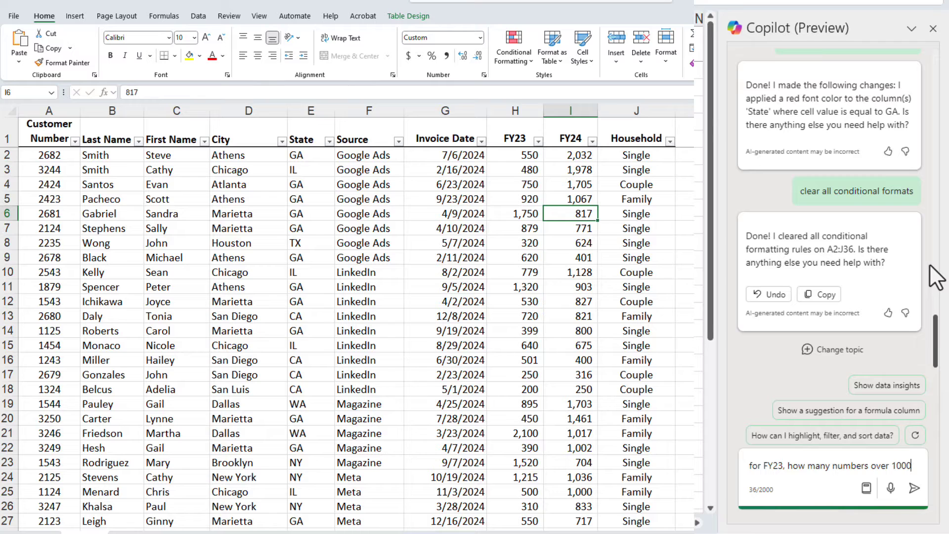
key("Return")
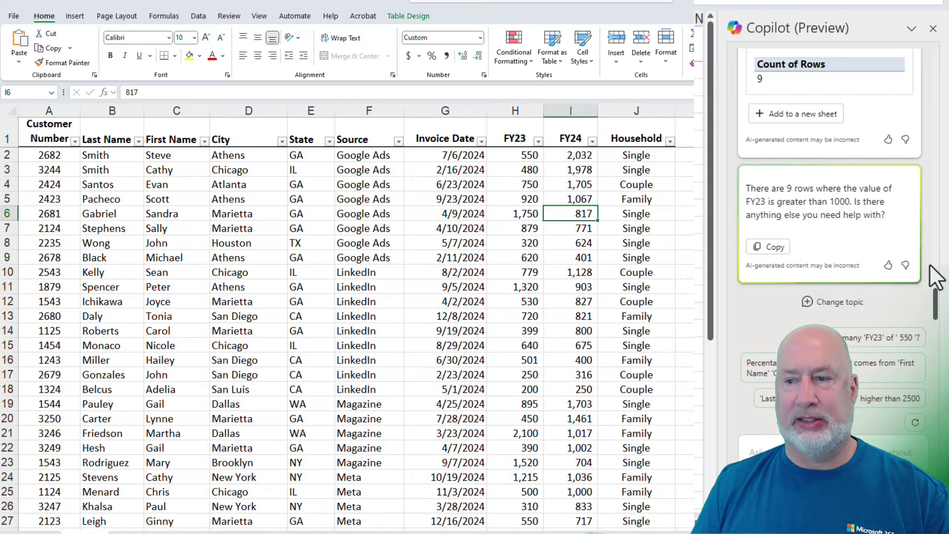
left_click(538, 142)
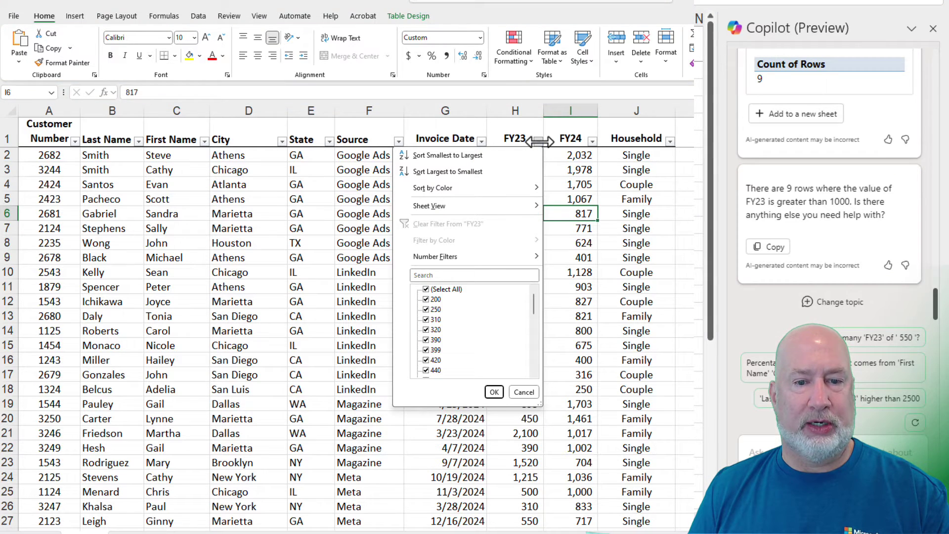
mouse_move(499, 260)
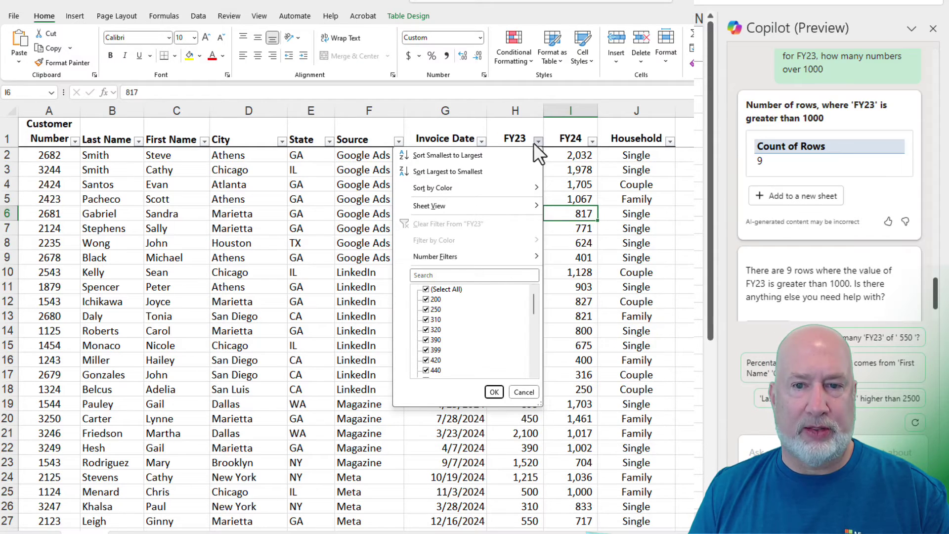
mouse_move(467, 259)
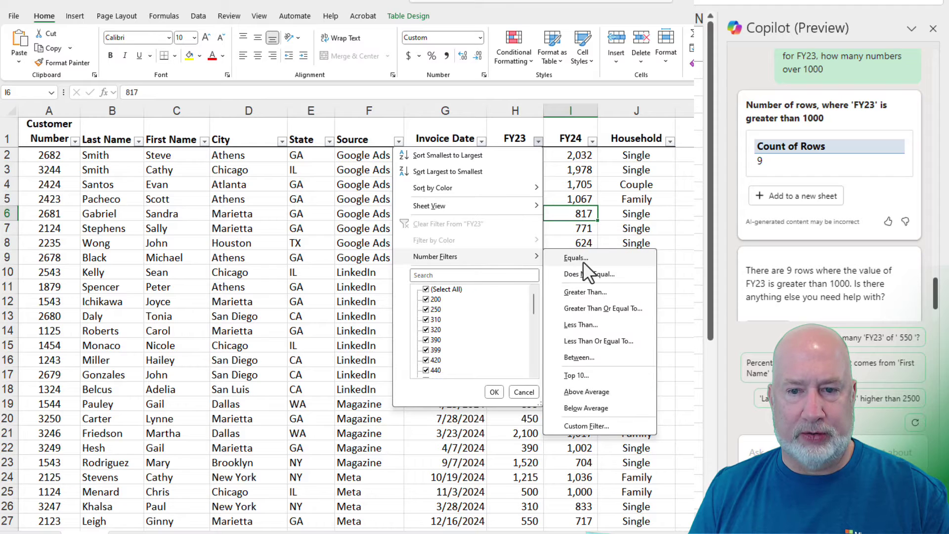
left_click(586, 293)
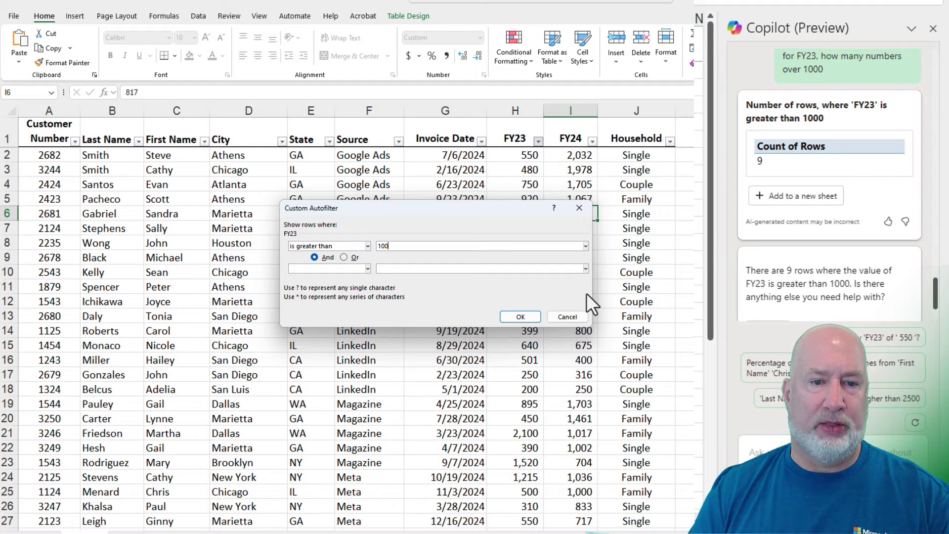
type("1000")
left_click(518, 317)
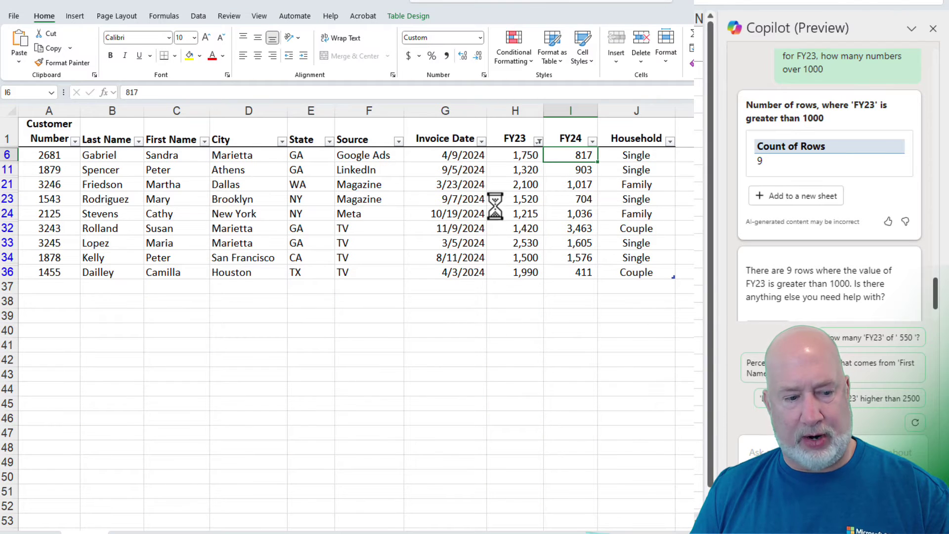
left_click_drag(515, 155, 508, 271)
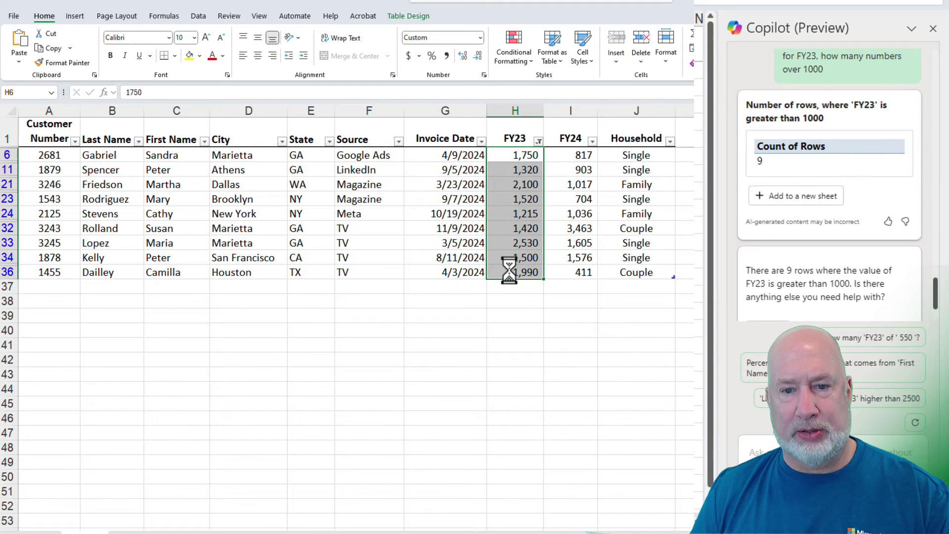
left_click(519, 216)
left_click(511, 159)
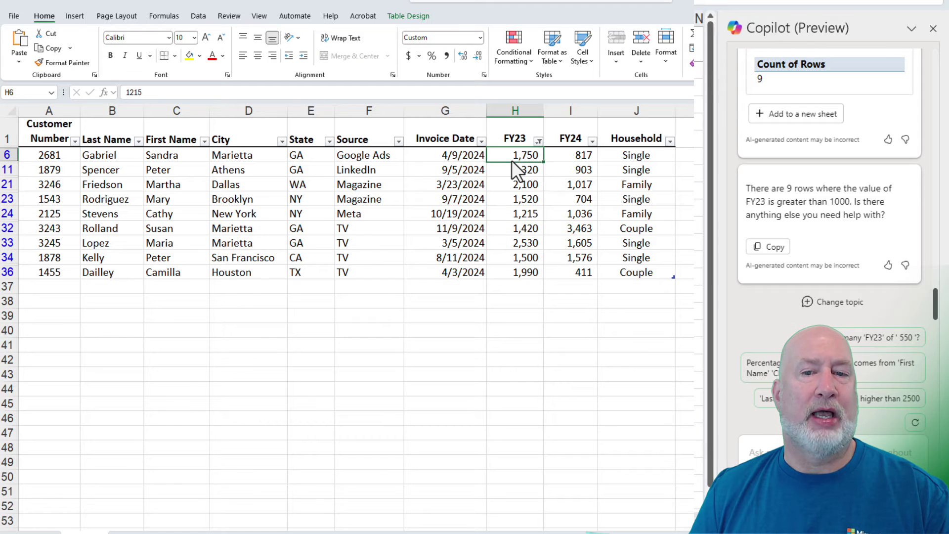
left_click(538, 141)
Clear the FY23 filter and ask Copilot 'For GA, what is the total for FY24'.
left_click(441, 221)
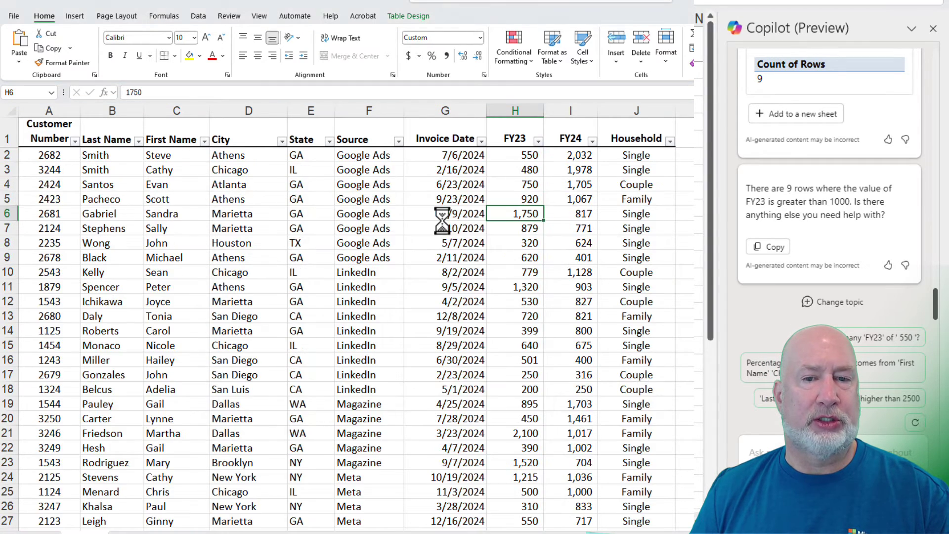
left_click(514, 168)
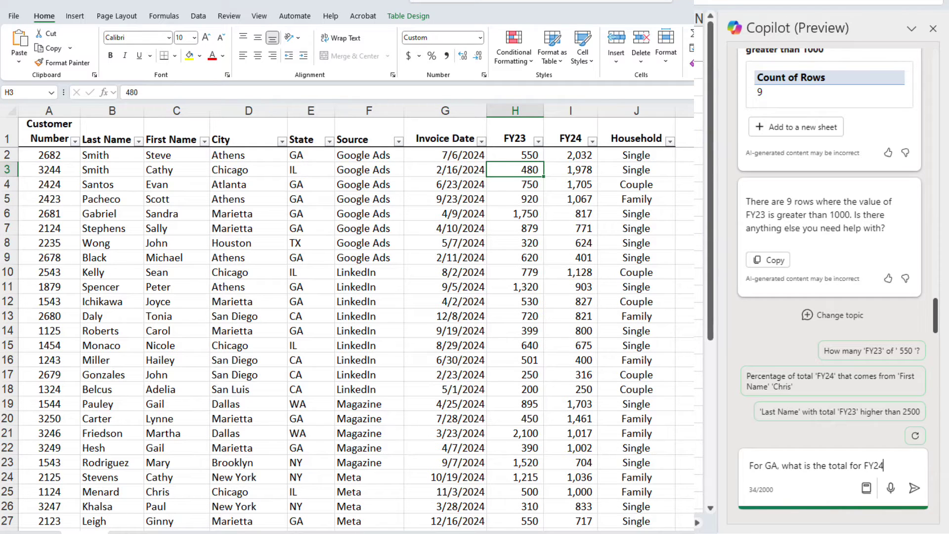
key("Return")
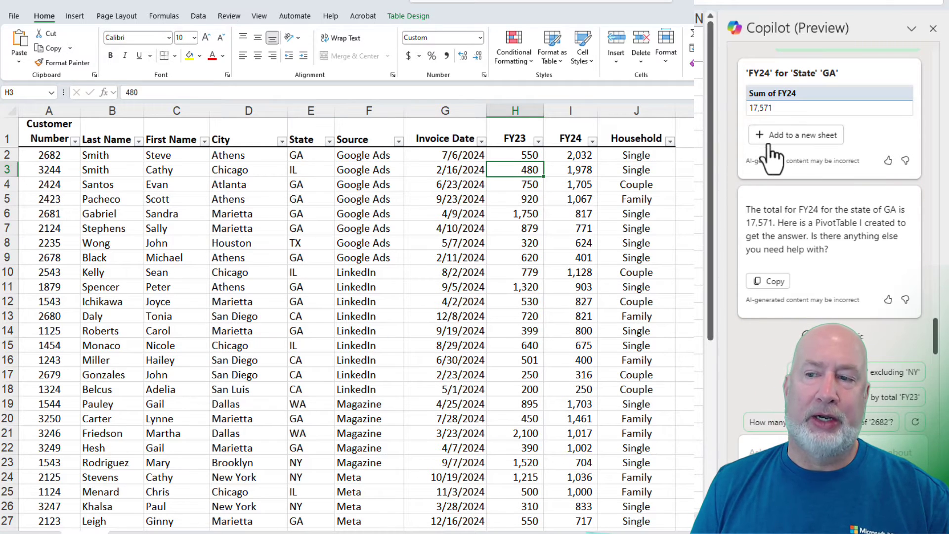
Sort the customer table by State from A to Z.
left_click(373, 183)
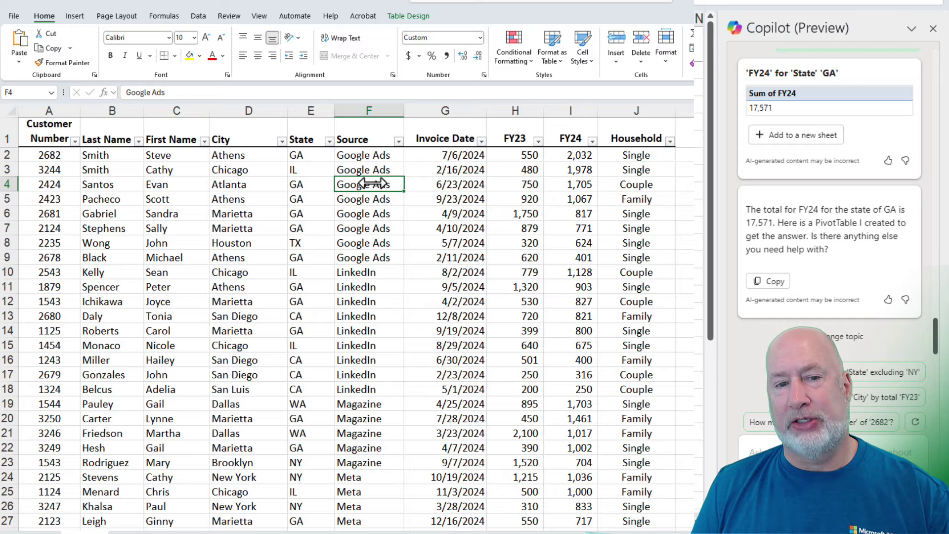
left_click(329, 142)
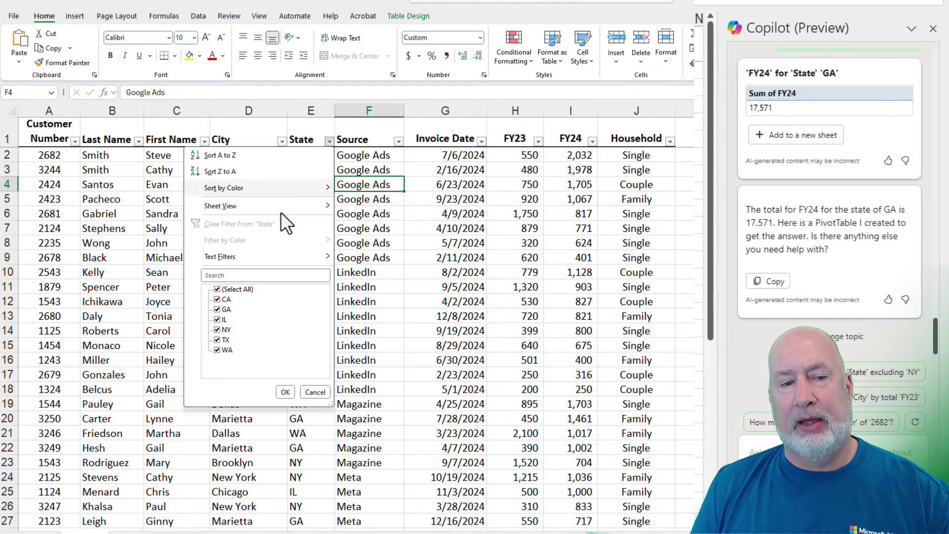
left_click(220, 155)
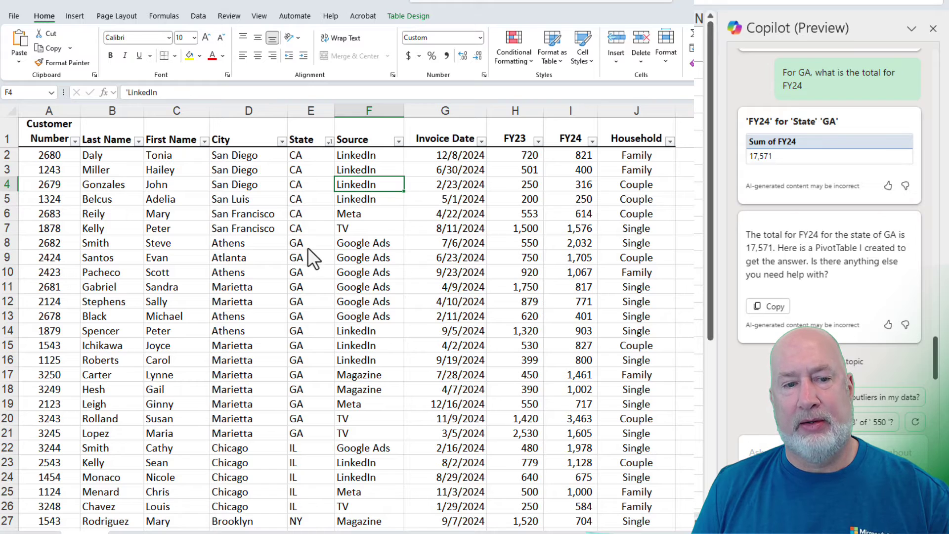
Verify GA's FY24 values sum to 17,571, then switch to the test steps sheet.
left_click_drag(563, 244, 571, 432)
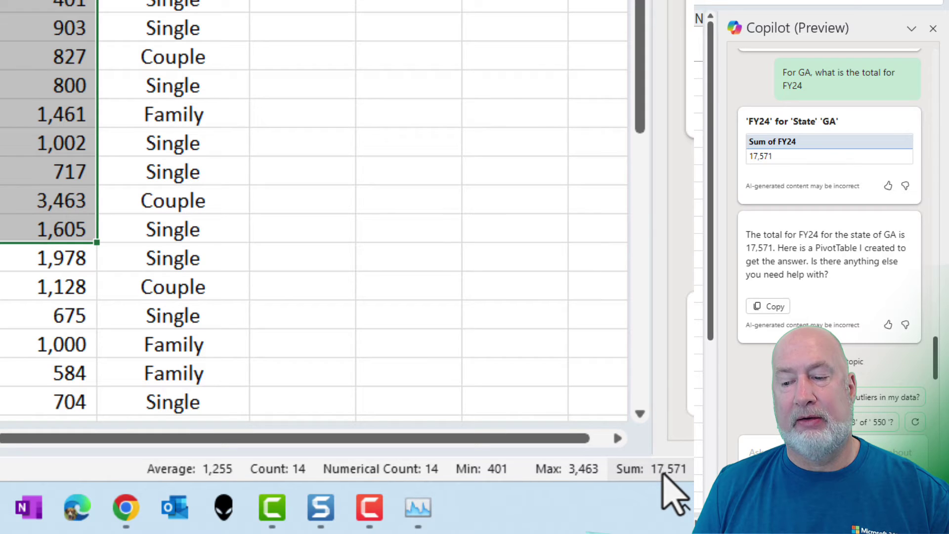
left_click(397, 0)
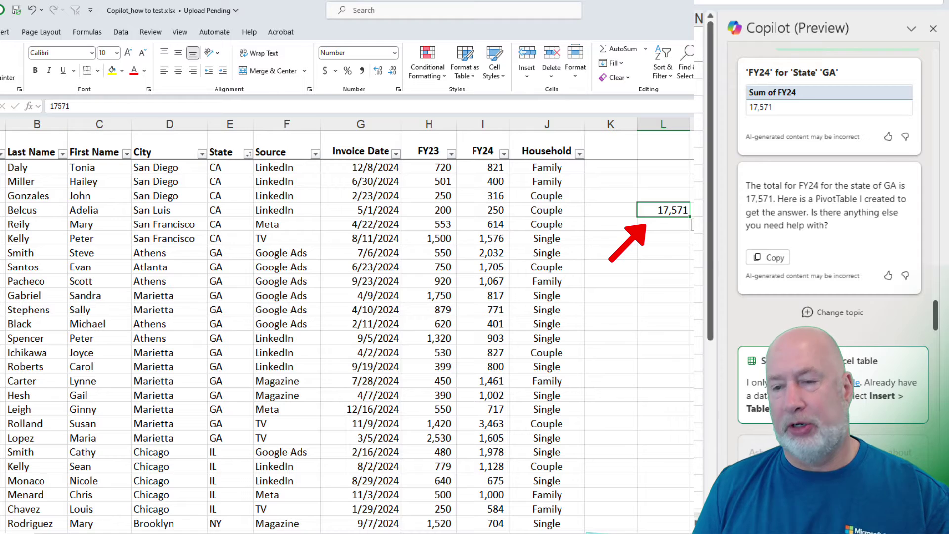
key("Delete")
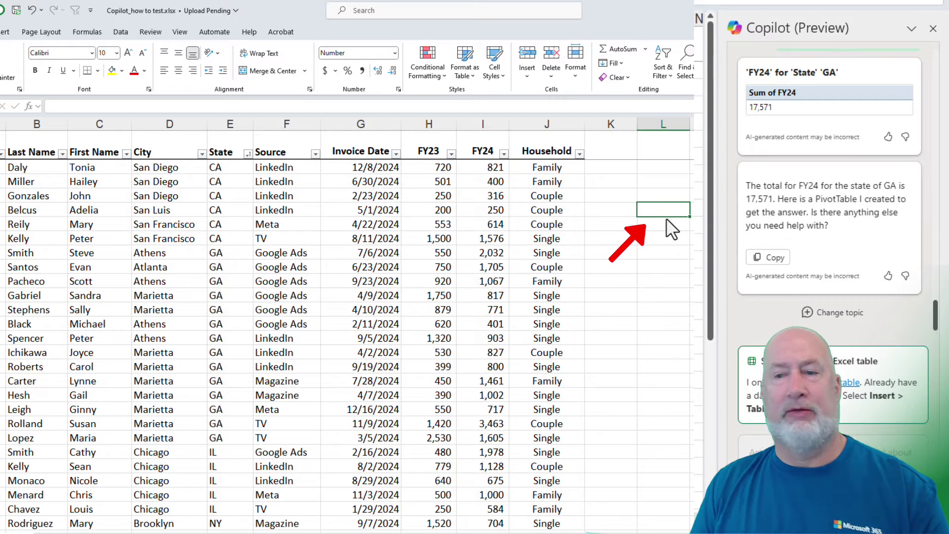
left_click(436, 210)
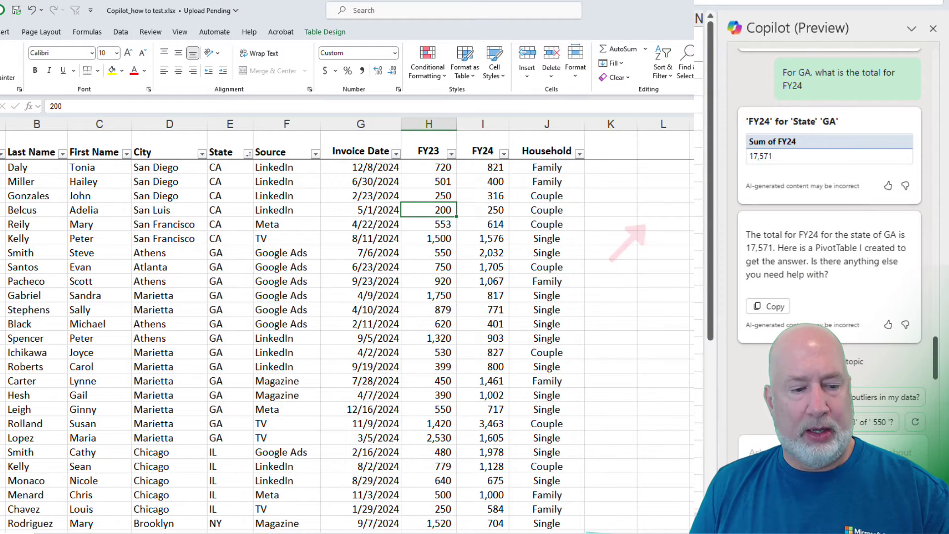
key("ctrl+Page_Up")
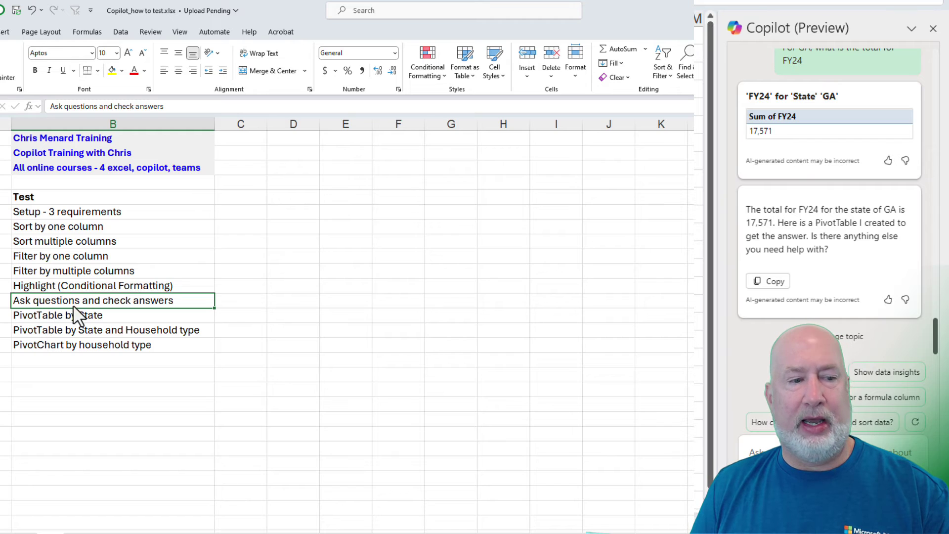
On the Customers sheet, ask Copilot 'Total FY24 for each state', getting a chart led by GA at 17,571.
left_click(127, 318)
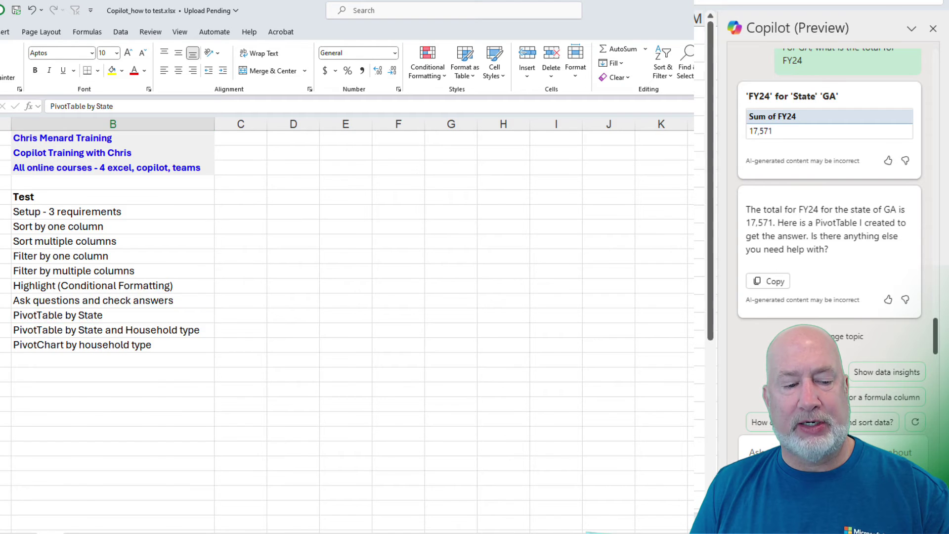
key("ctrl+Page_Down")
left_click(380, 201)
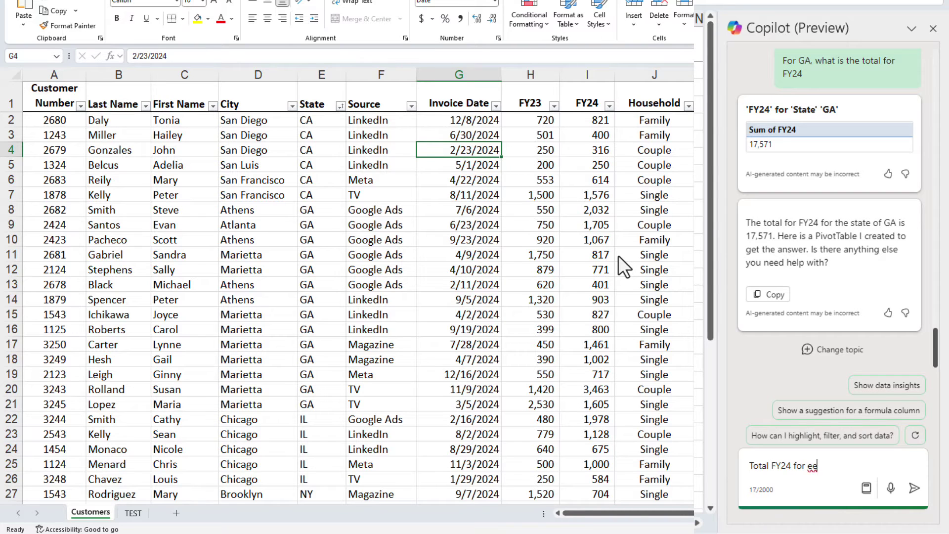
type("ach state")
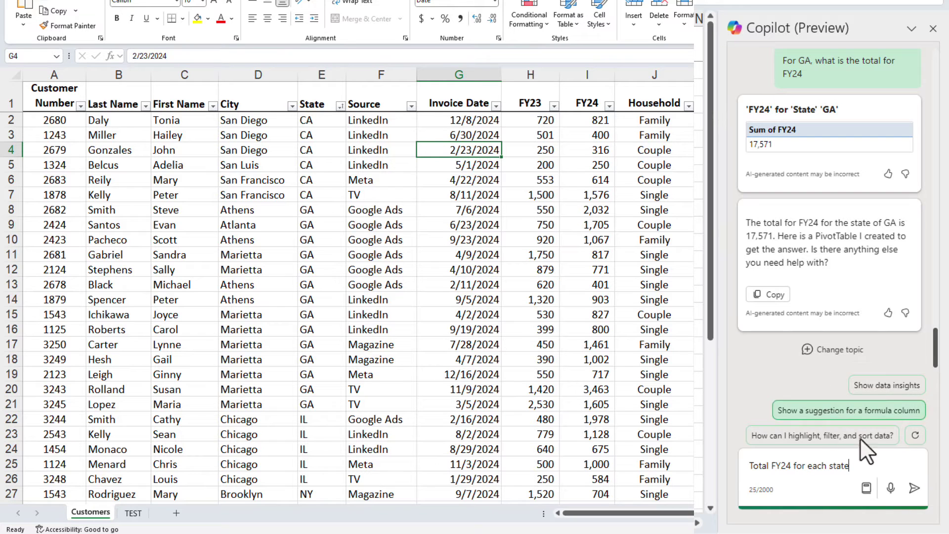
left_click(913, 489)
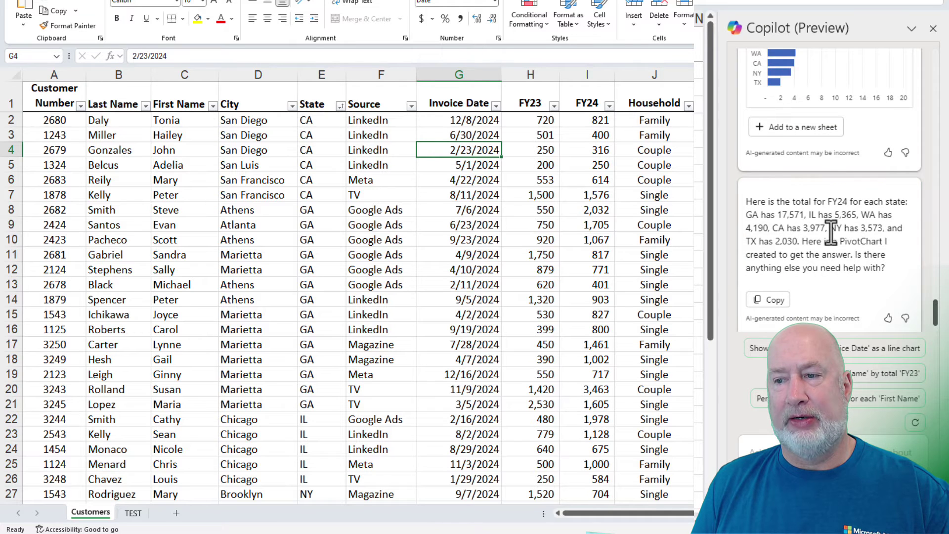
scroll(831, 232, "up", 2)
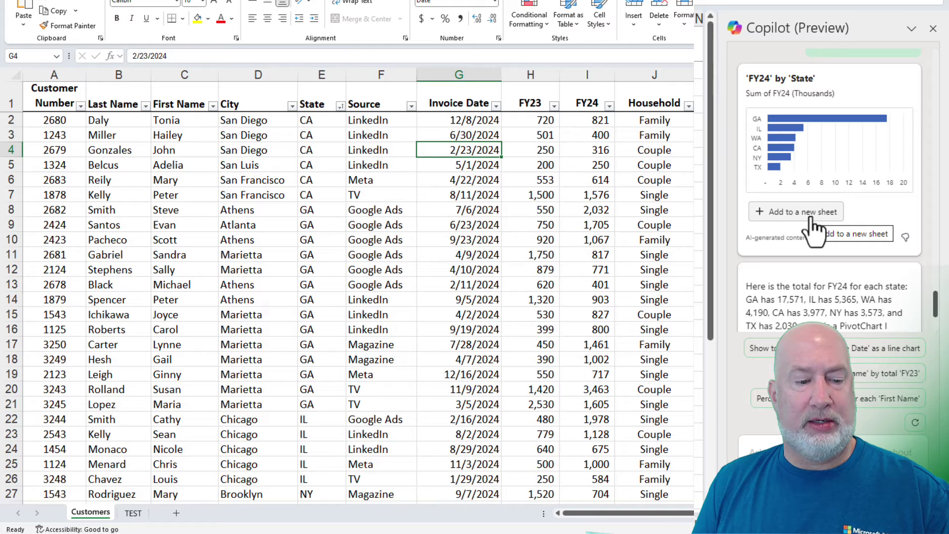
Add the FY24-by-State PivotTable and chart to a new sheet, then return to Customers.
left_click(812, 217)
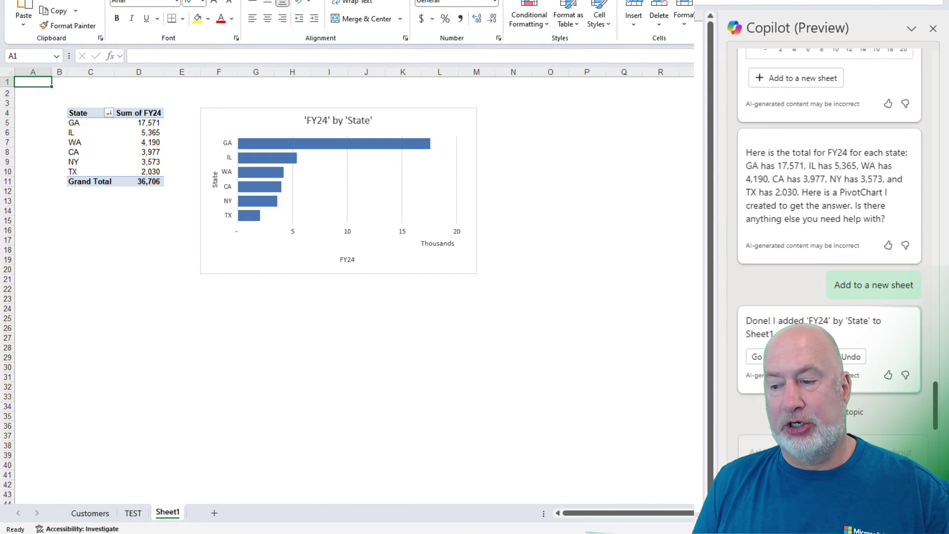
scroll(346, 287, "up", 3)
scroll(324, 345, "up", 1)
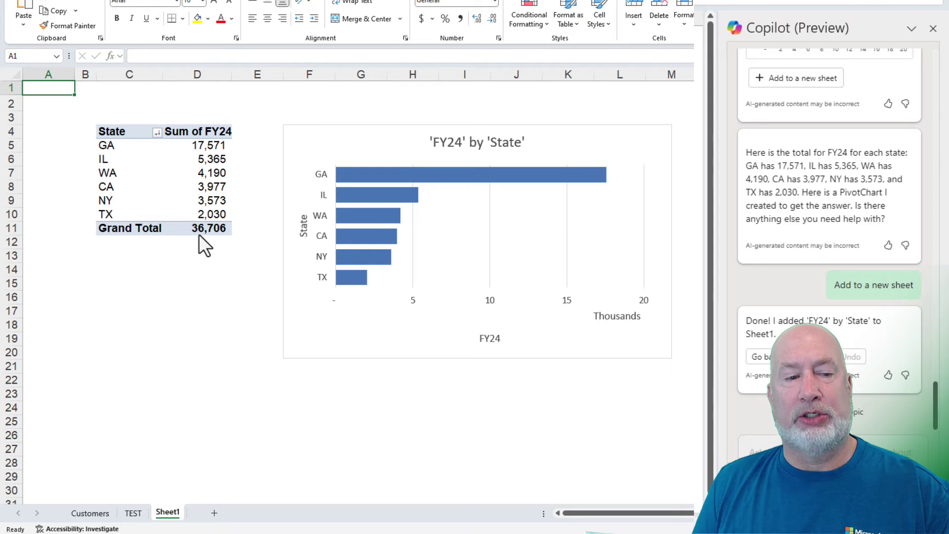
left_click(105, 515)
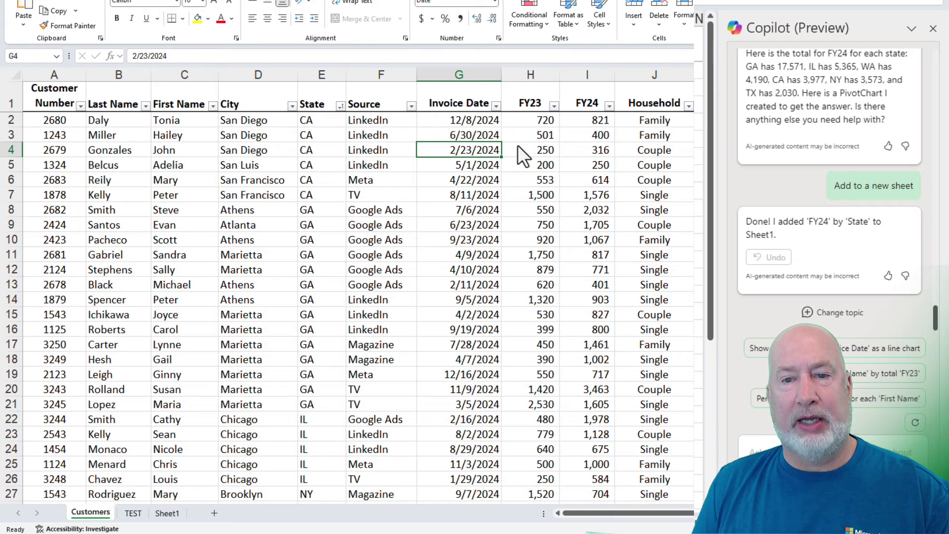
Verify the 36,706 FY24 total and CA's FY24 values, then reselect the Sheet1 FY24-by-State PivotChart.
left_click(588, 78)
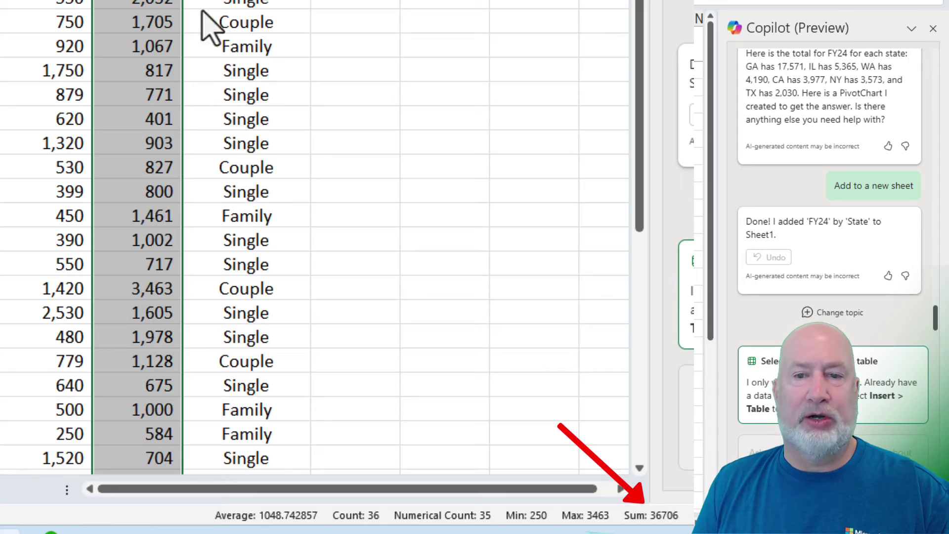
left_click(157, 5)
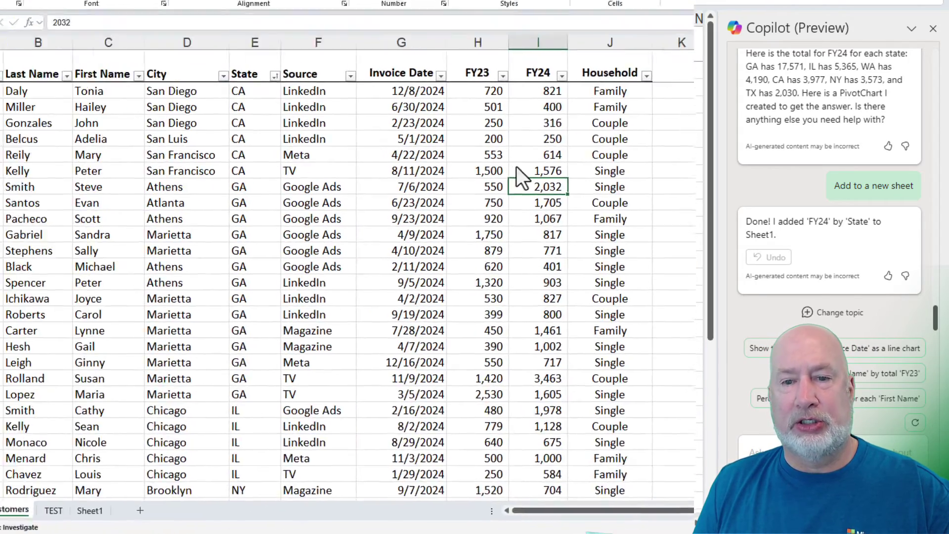
left_click_drag(574, 194, 573, 121)
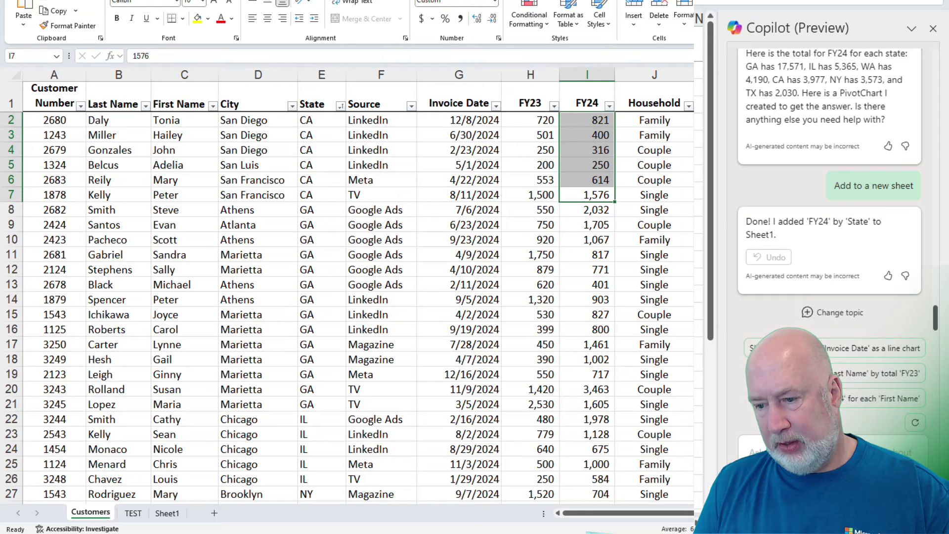
left_click(167, 514)
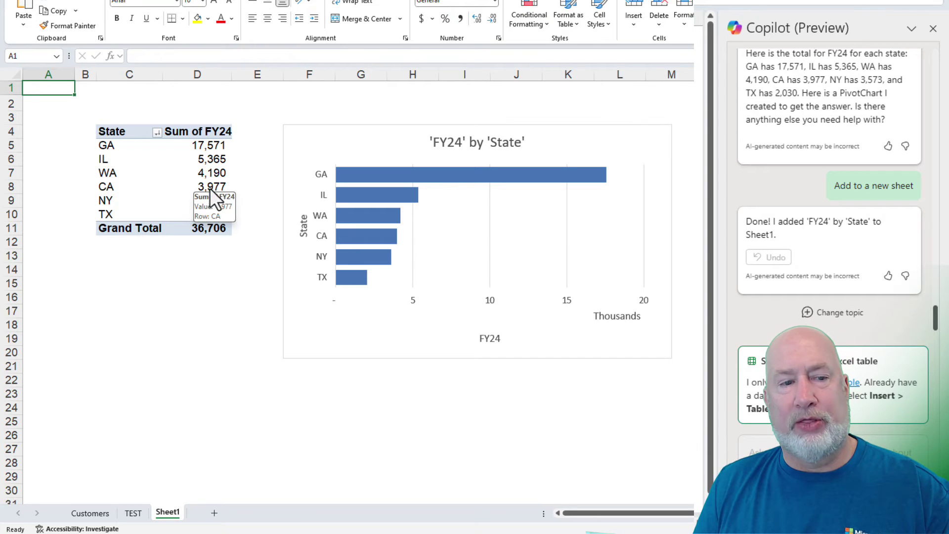
left_click(351, 141)
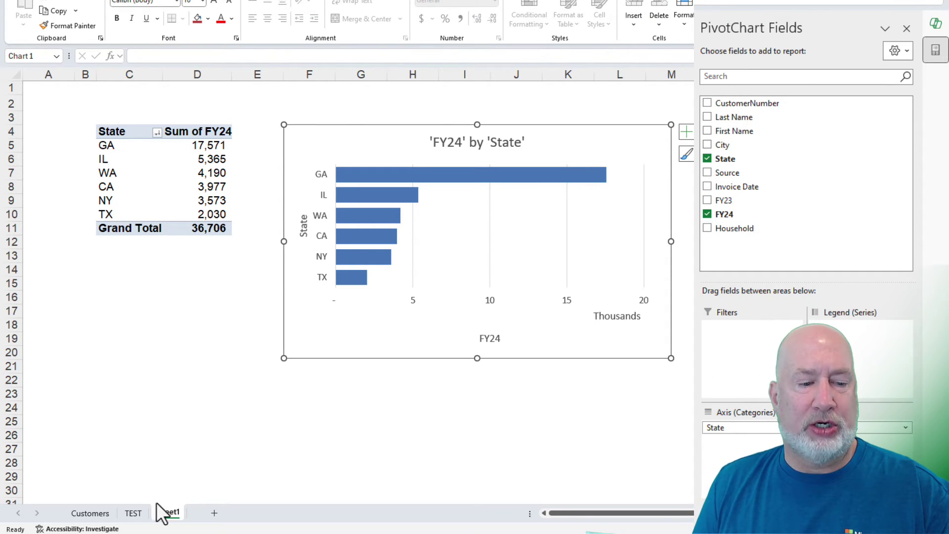
Move to test 9, PivotTable by State and Household type, then return to the Customers table.
left_click(133, 512)
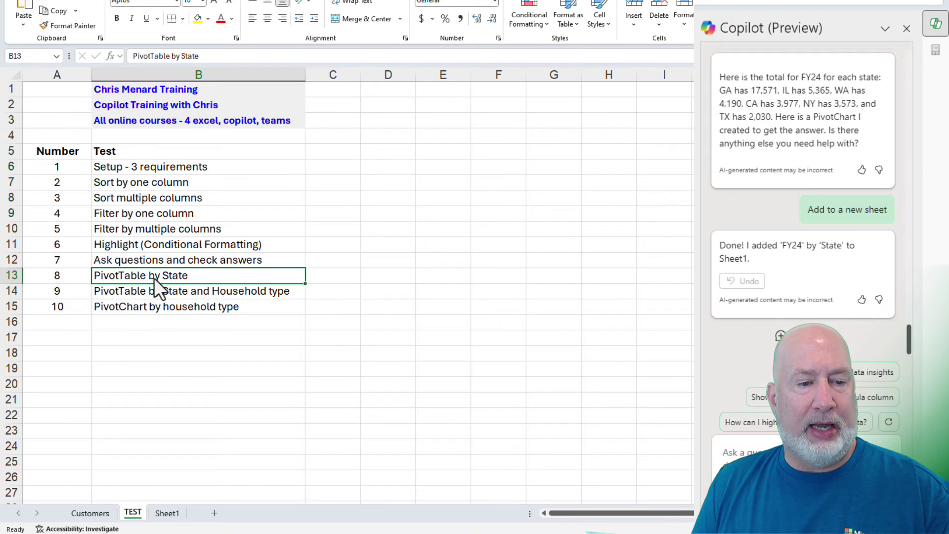
left_click(157, 295)
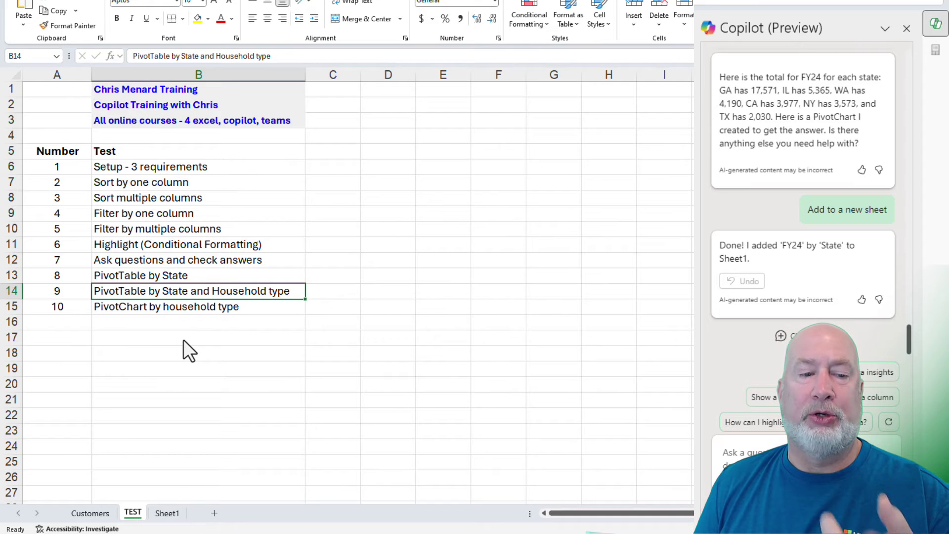
left_click(88, 517)
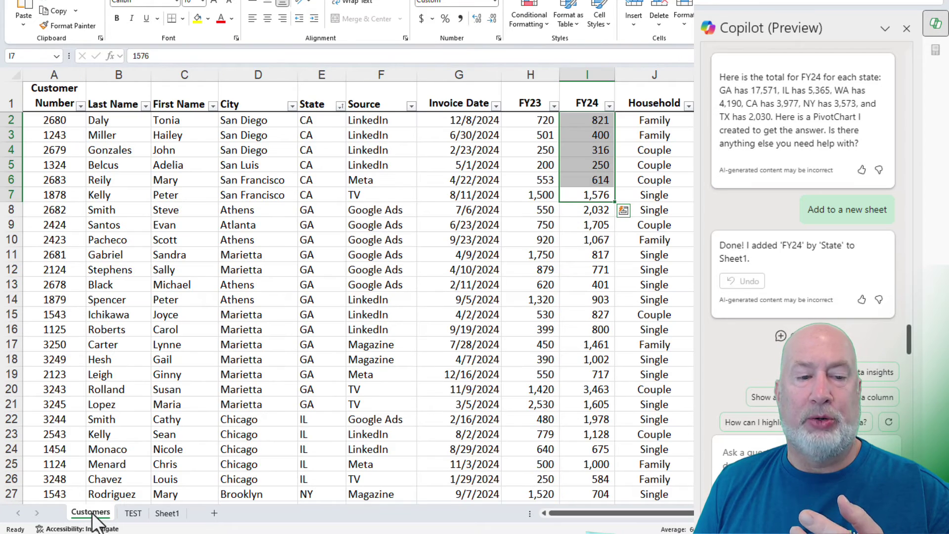
left_click(511, 174)
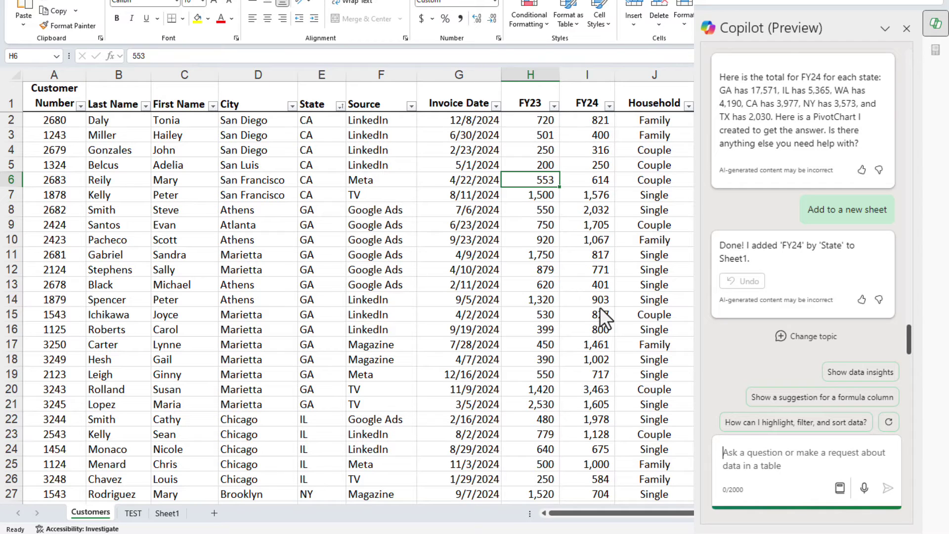
Prompt Copilot to 'Total each state and each household type' for FY24.
type("Total each s")
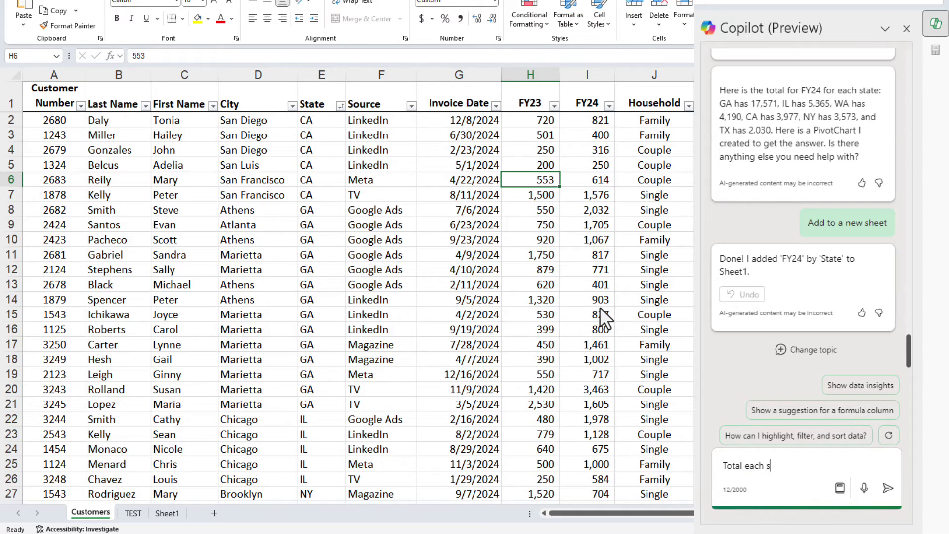
type("tate and")
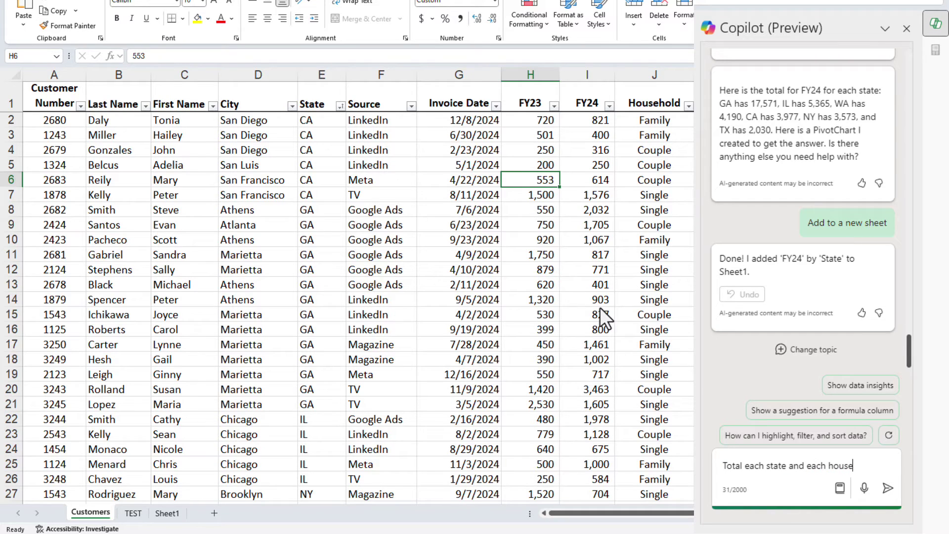
type("each household type for FY24")
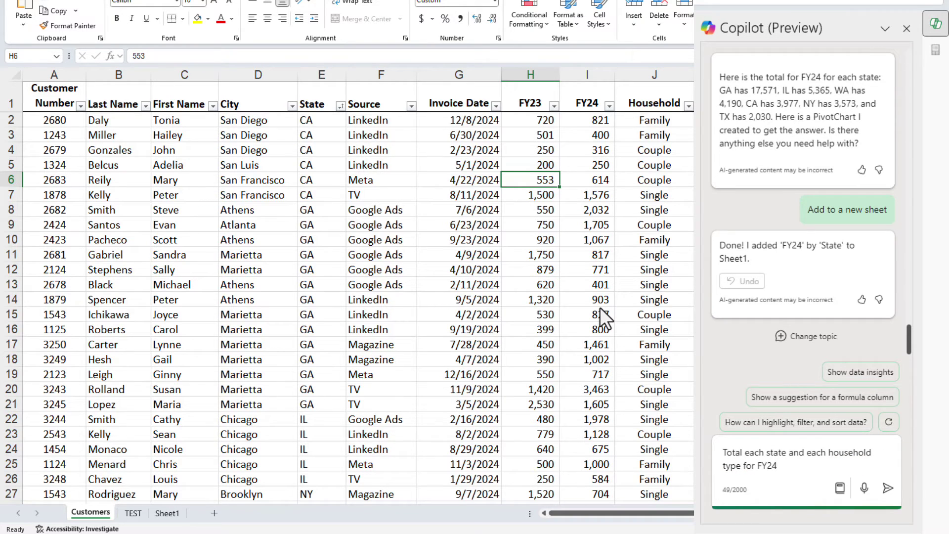
key("Return")
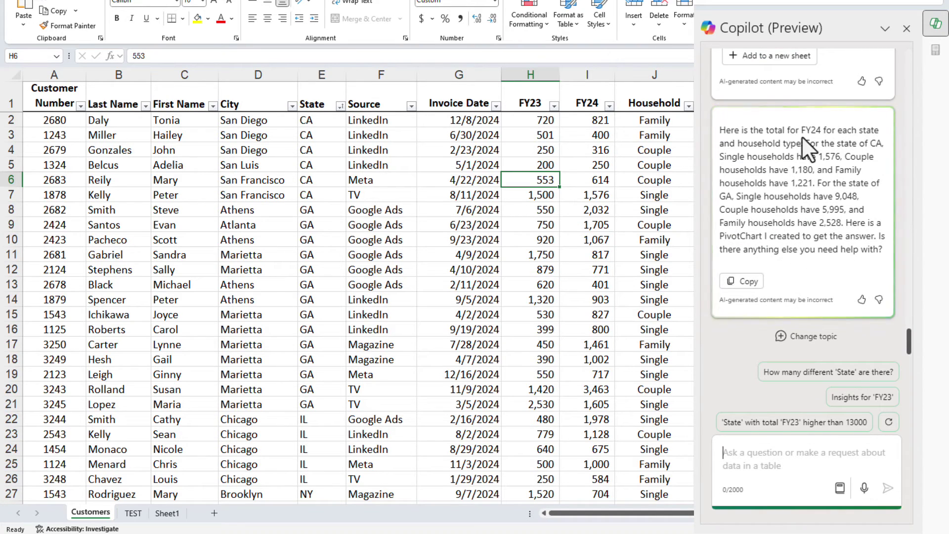
scroll(829, 164, "up", 2)
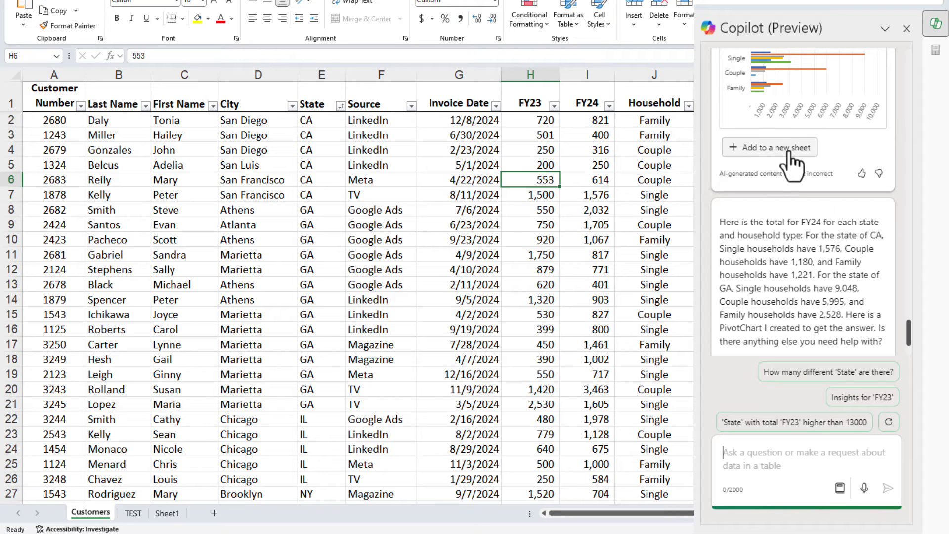
Place Copilot's State-by-Household FY24 PivotTable and chart on a new Sheet2 and select it.
left_click(789, 151)
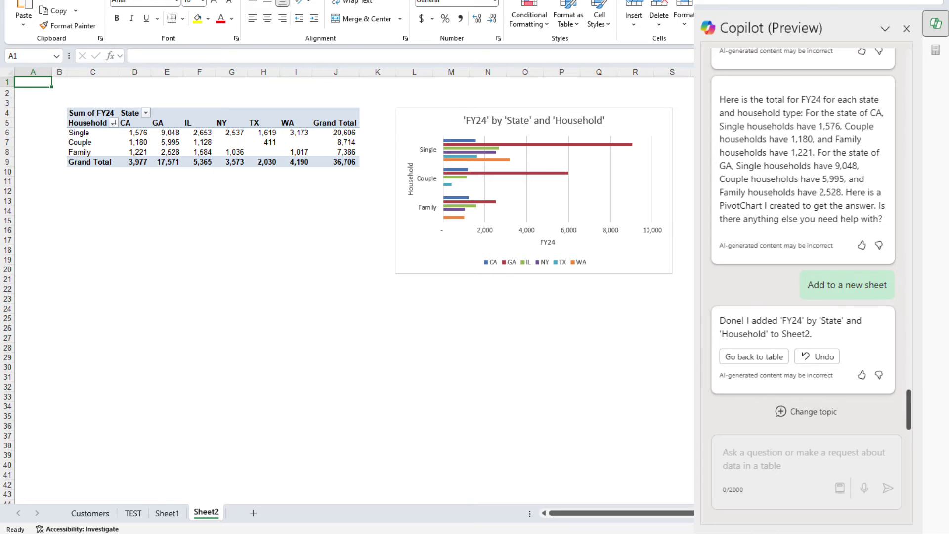
scroll(342, 301, "up", 2)
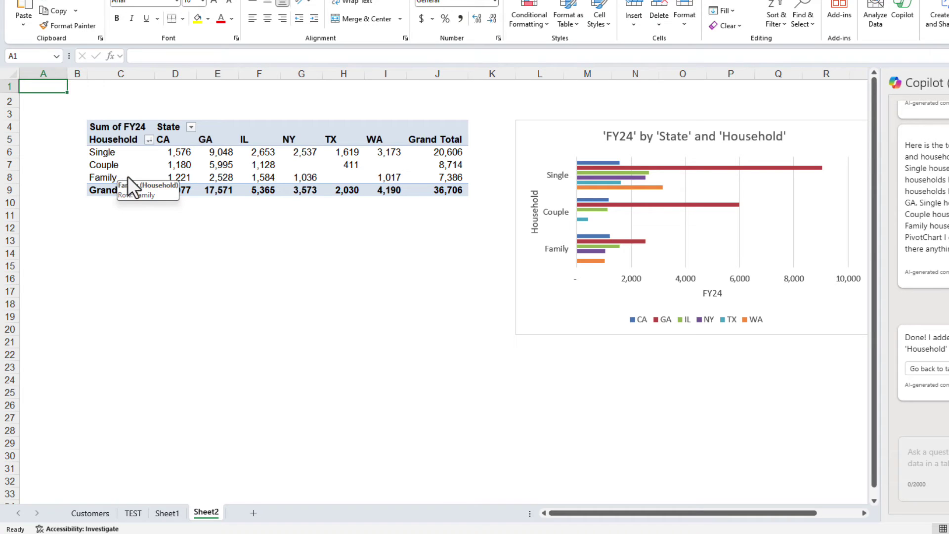
mouse_move(210, 156)
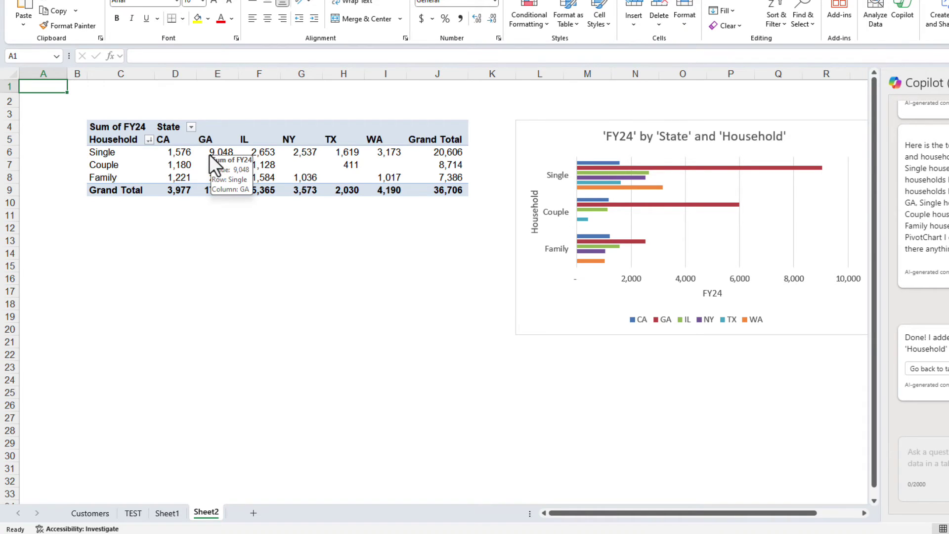
left_click(184, 155)
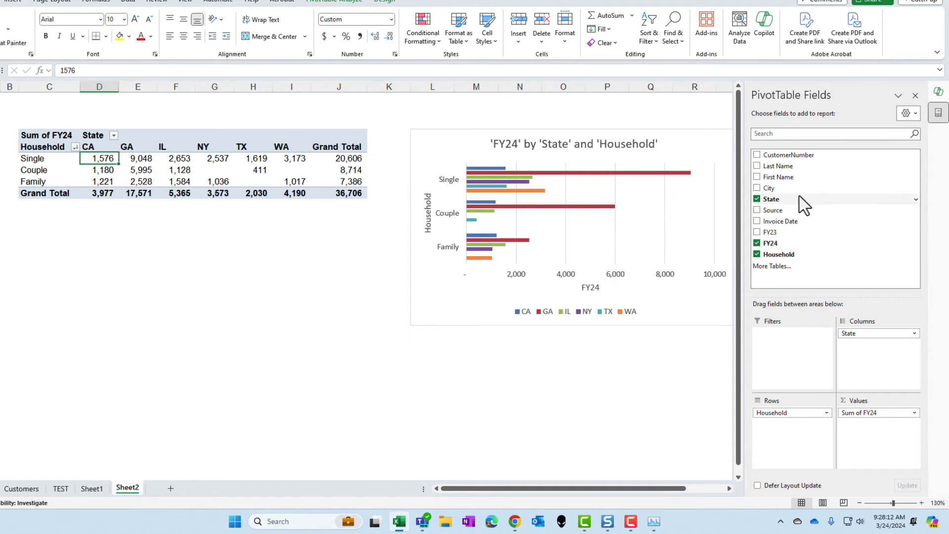
Swap State and Household in the pivot's rows and back, then return to Sheet1.
left_click_drag(860, 335, 864, 360)
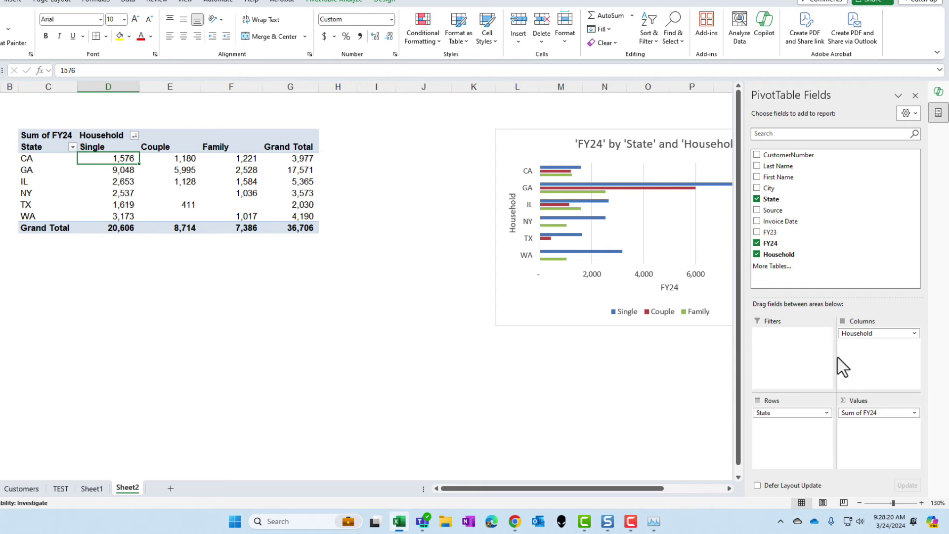
mouse_move(860, 335)
left_mouse_down()
mouse_move(793, 424)
mouse_move(858, 350)
left_mouse_up()
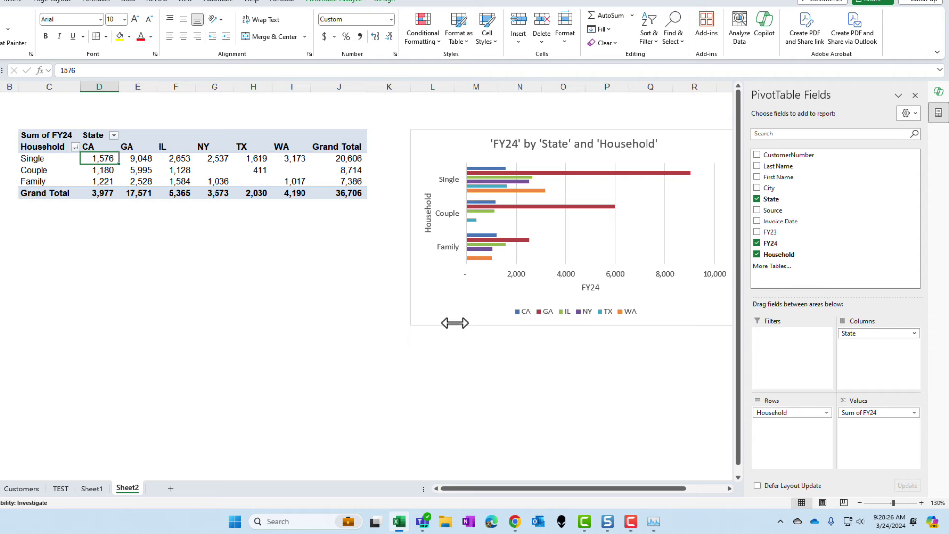
left_click(92, 488)
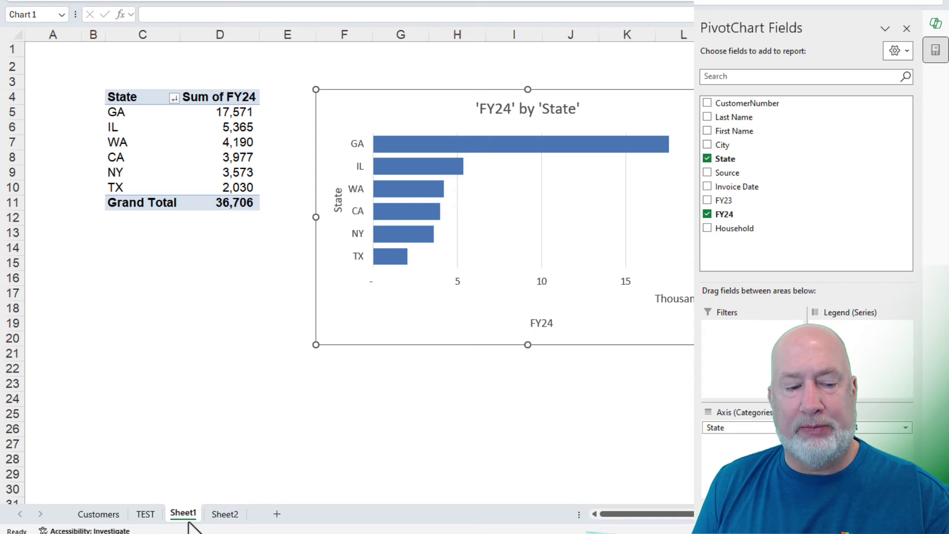
Move to test 10, PivotChart by household type, then return to cell G8 of the Customers table.
left_click(144, 515)
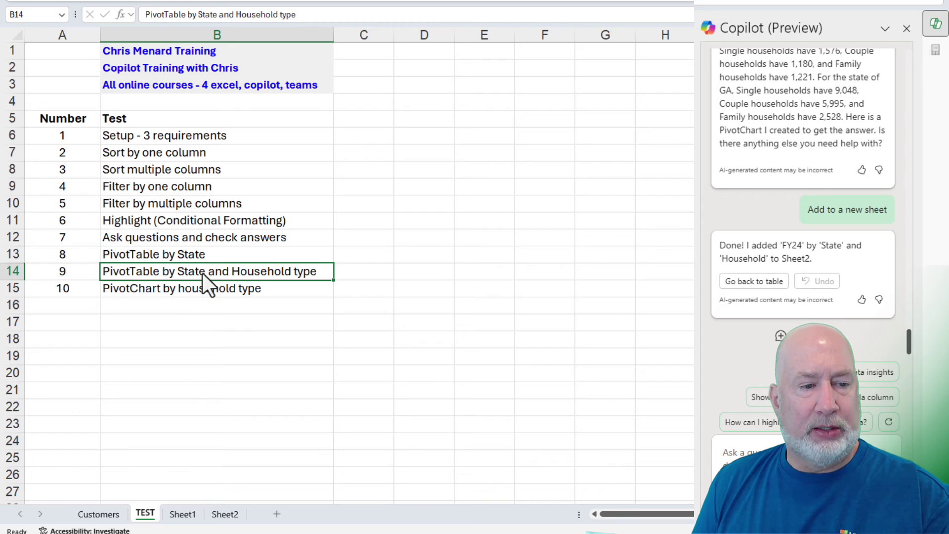
left_click(219, 291)
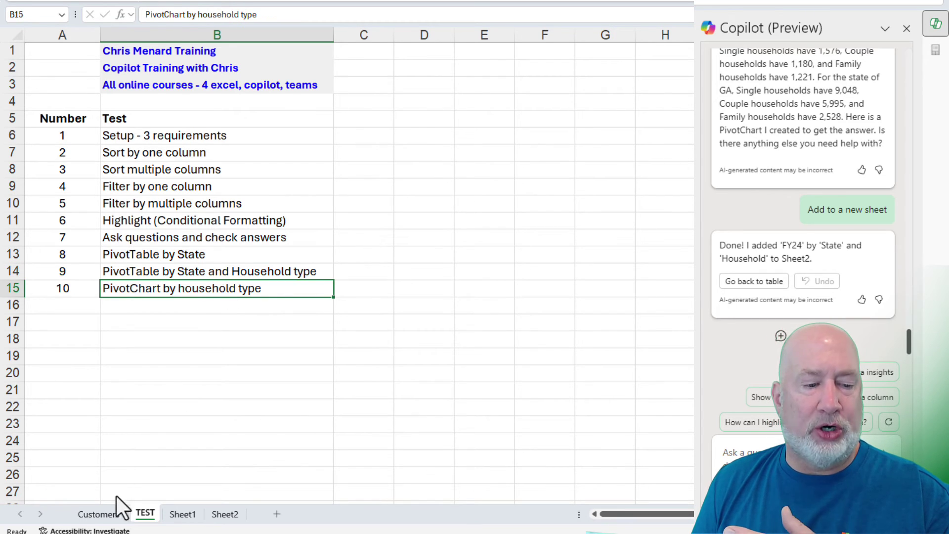
left_click(101, 514)
left_click(483, 188)
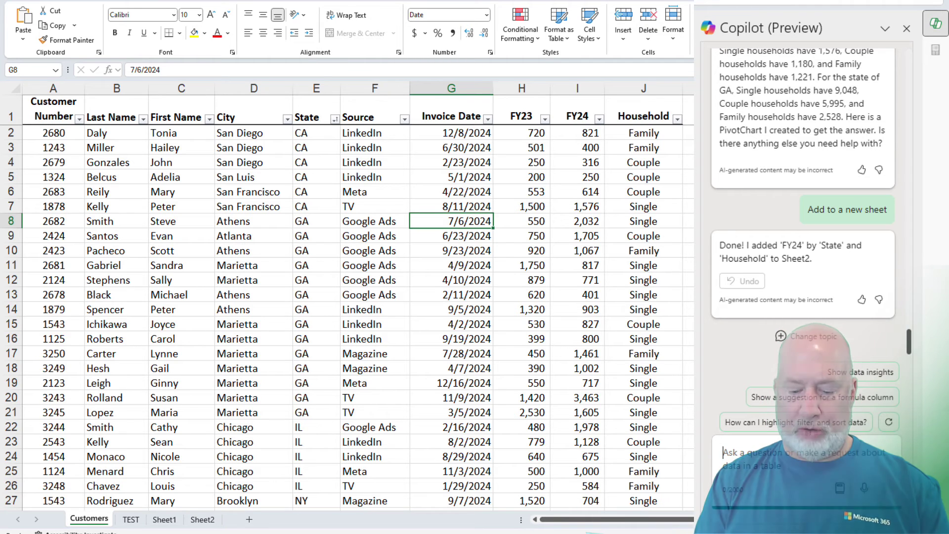
Ask Copilot for an FY24 pie chart by household: Single 20,606, Couple 8,714, Family 7,386.
type("create a pie chart for FY24 for ea")
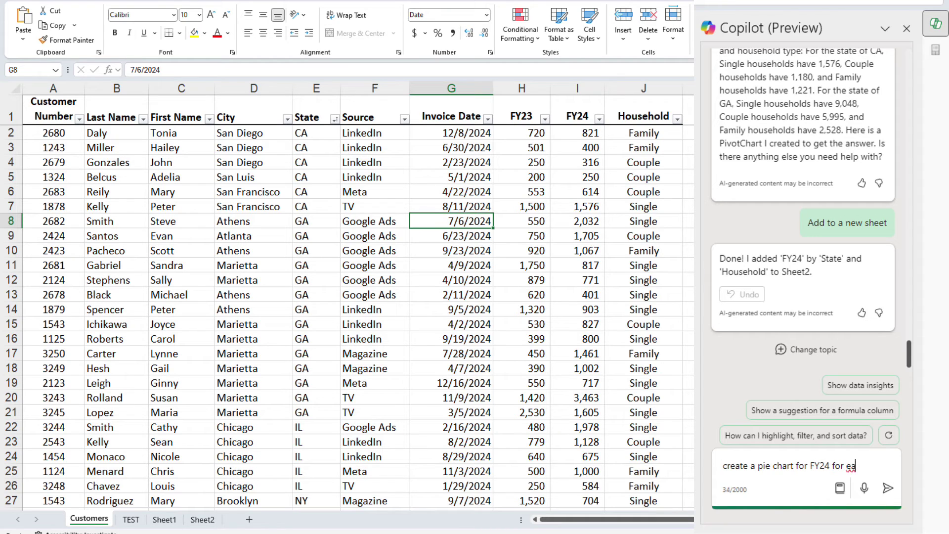
type("ch househol")
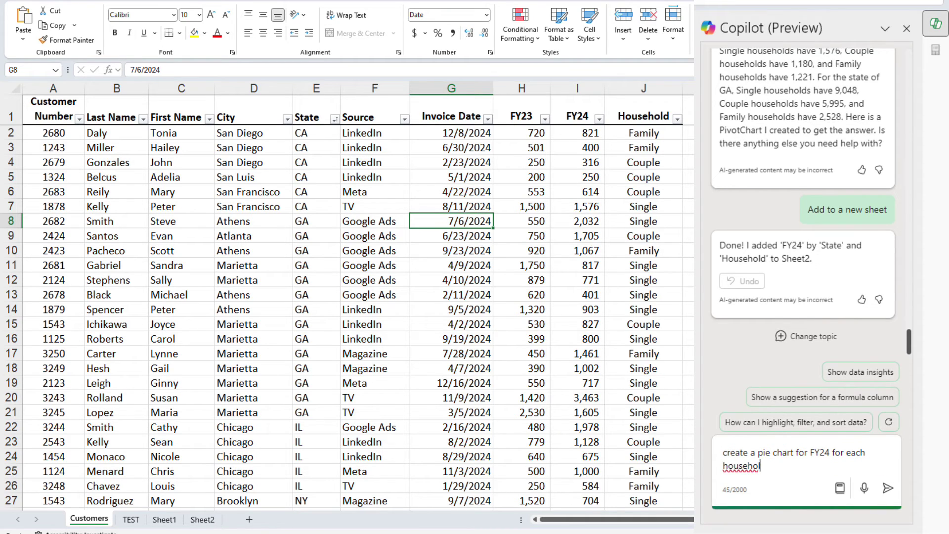
type("d")
key("Return")
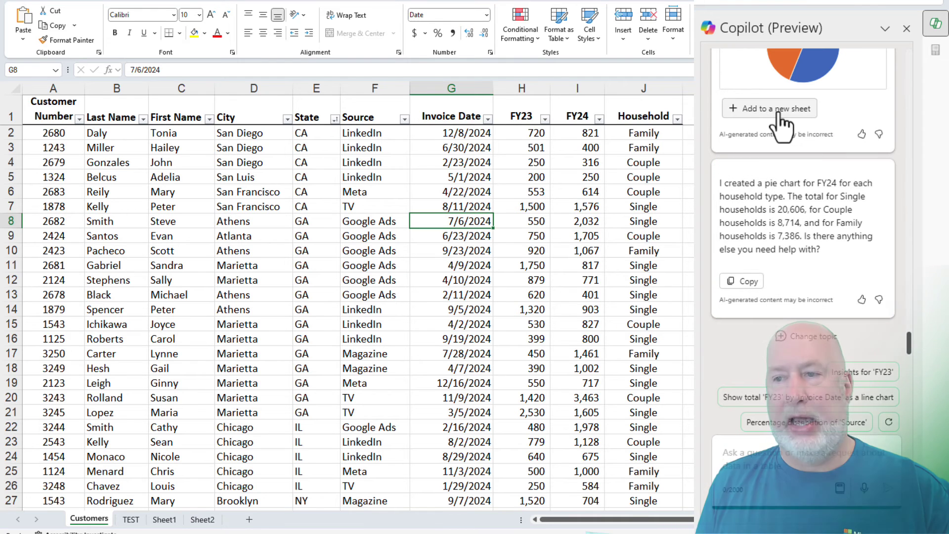
Add the FY24-by-Household pivot and pie chart to new Sheet3 and apply a different chart style.
left_click(759, 109)
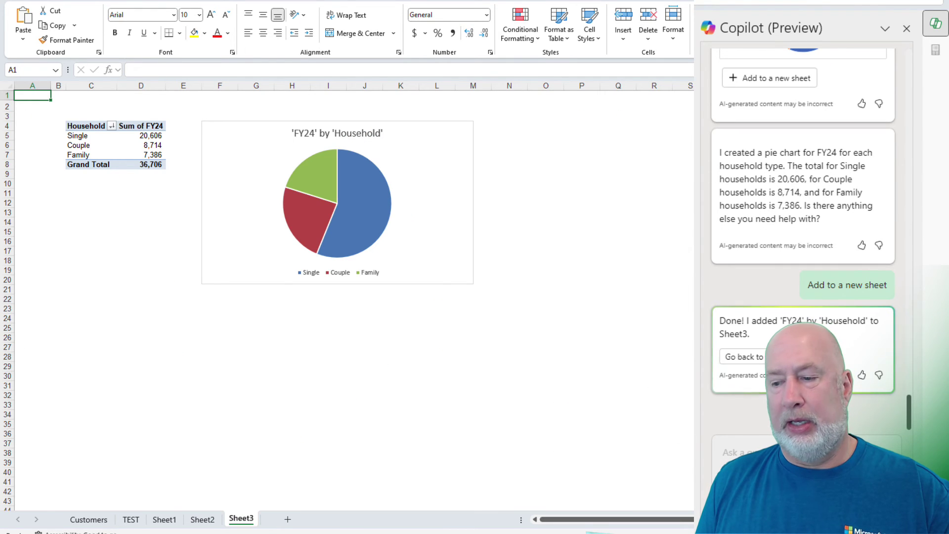
scroll(345, 296, "up", 3)
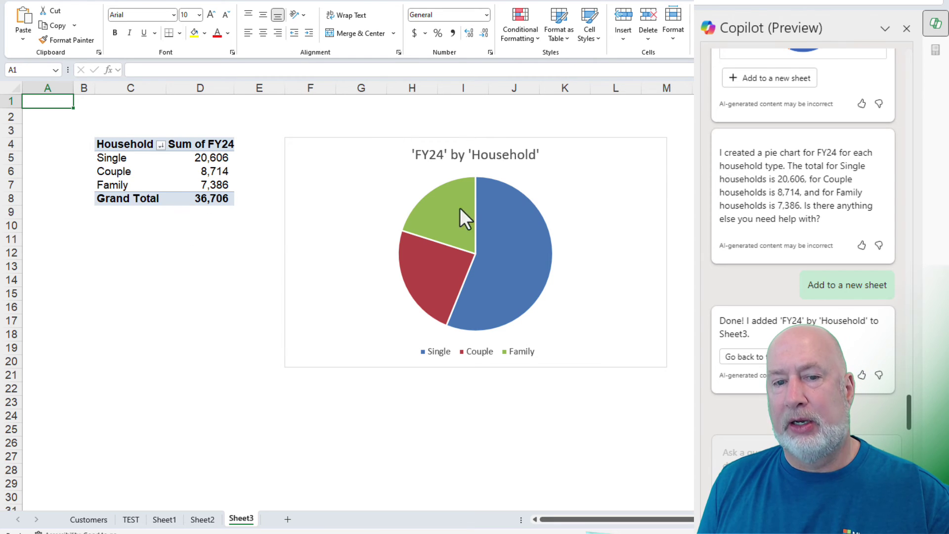
left_click(612, 157)
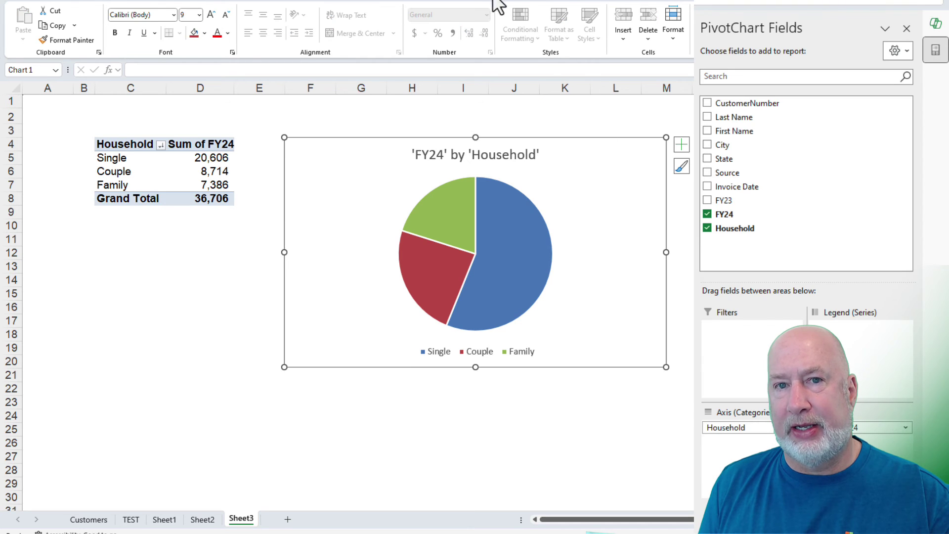
left_click(516, 1)
left_click(484, 4)
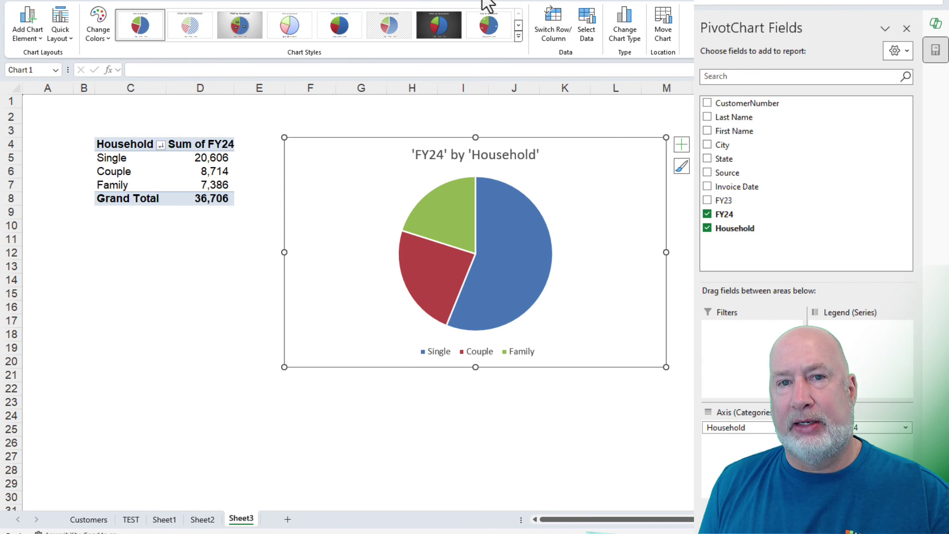
left_click(246, 34)
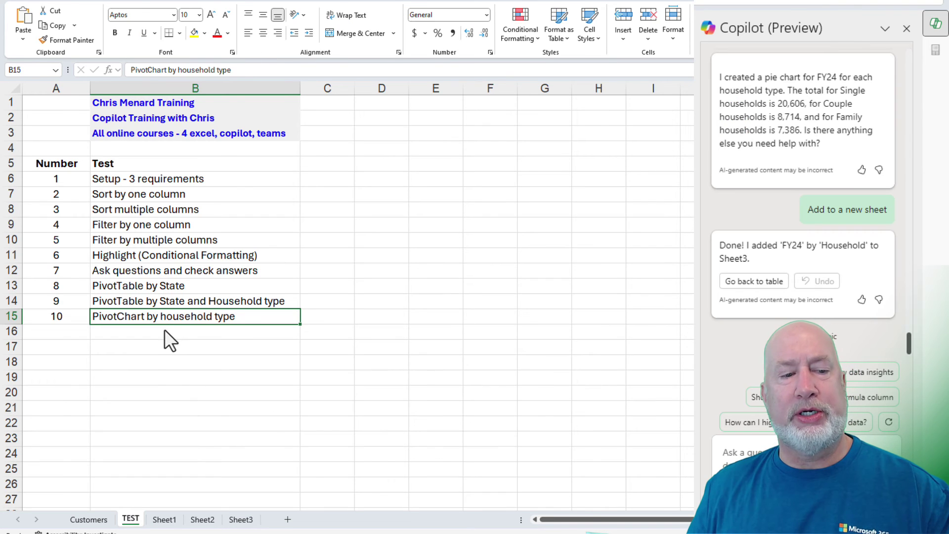
Enter test 11, 'add a column', in A16:B16 of the TEST sheet, then switch to Customers.
left_click(164, 330)
left_click(74, 334)
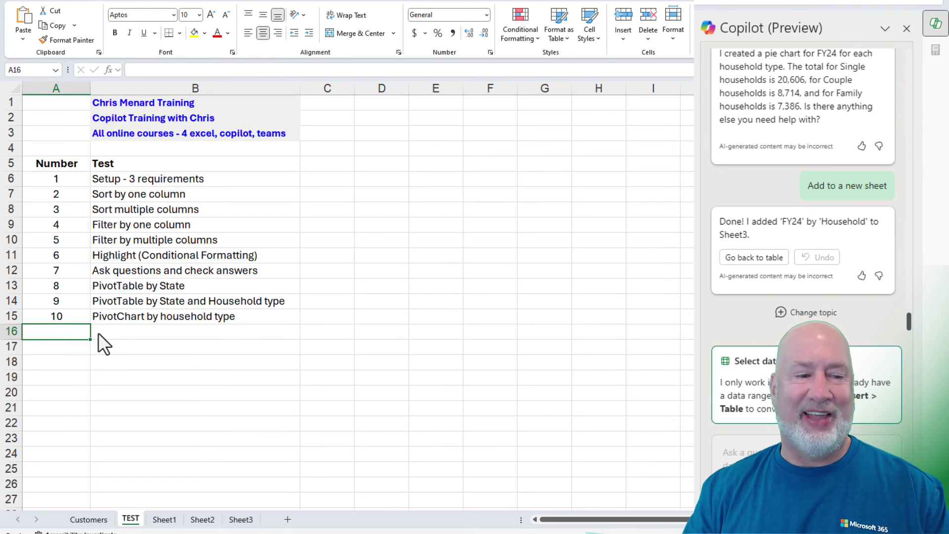
type("11")
key("Tab")
type("add a ")
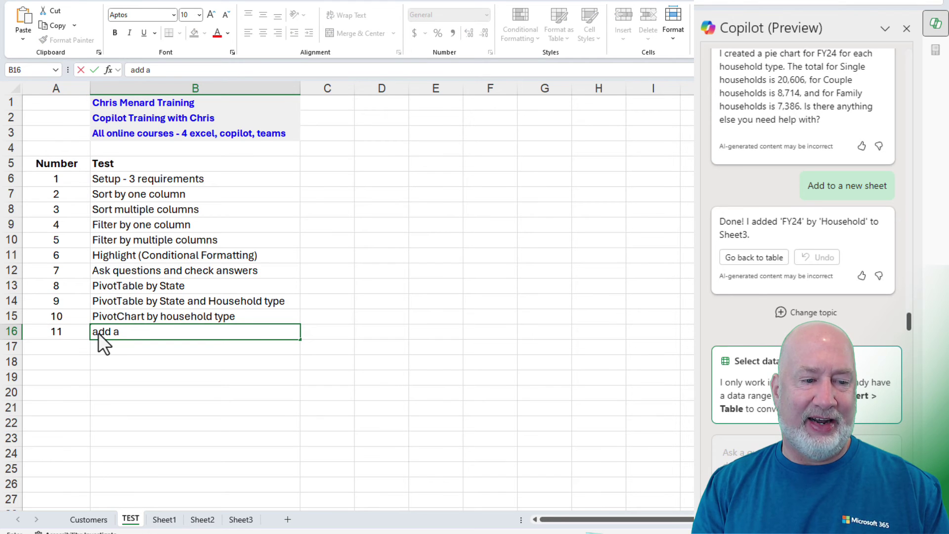
type("column")
key("Return")
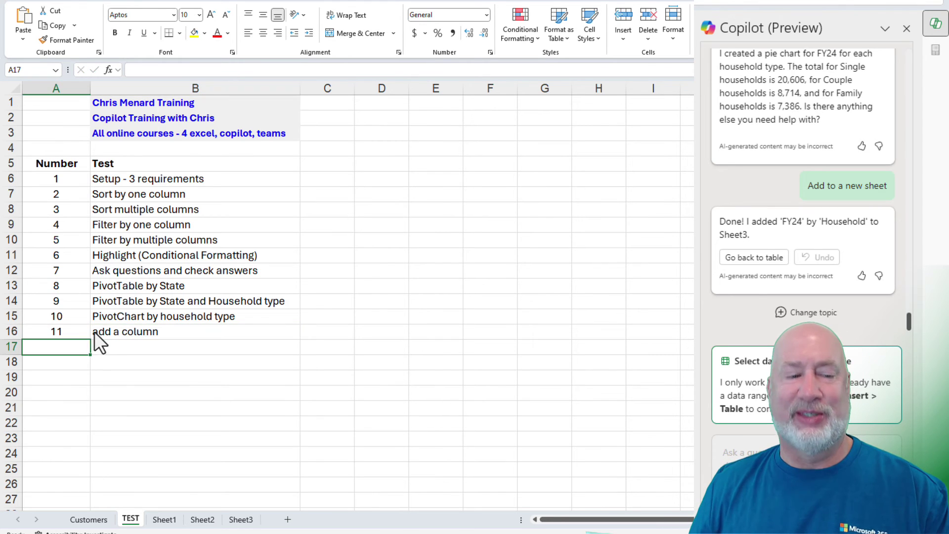
left_click(88, 333)
left_click(89, 519)
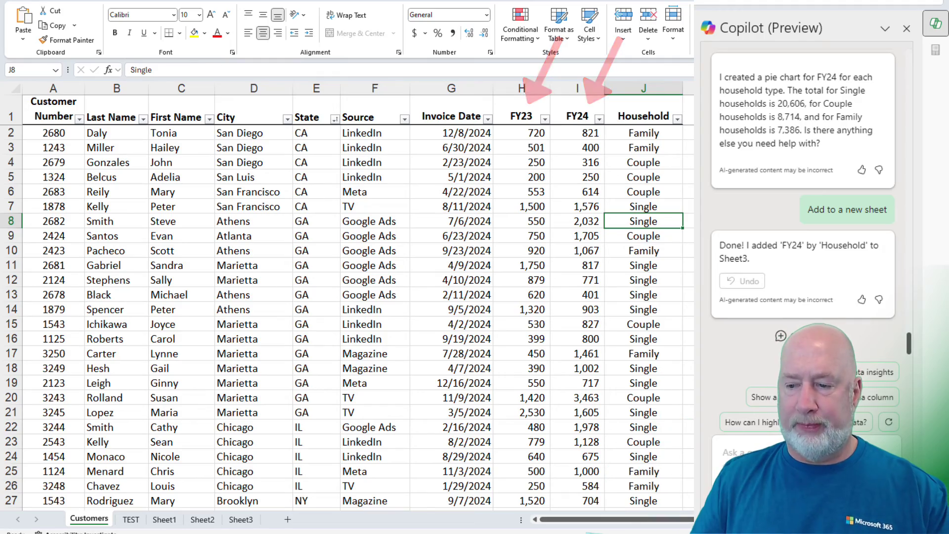
Ask Copilot to add a column showing the percentage difference from FY23 to FY24.
left_click(745, 448)
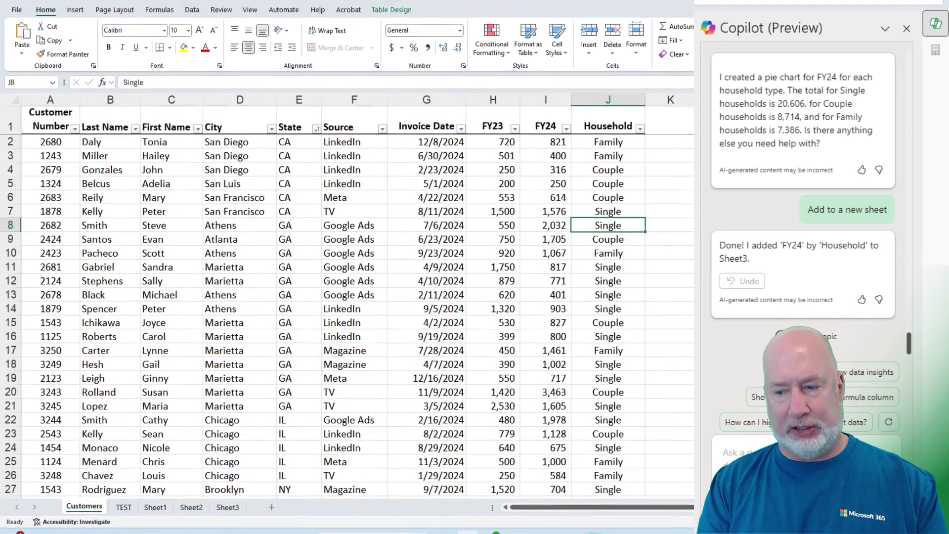
type("a")
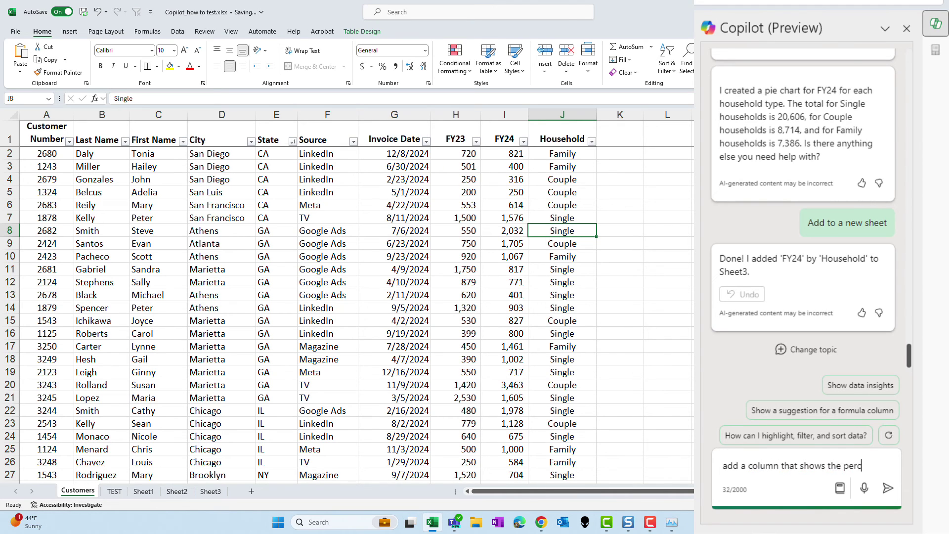
type("age differnec")
type("e f")
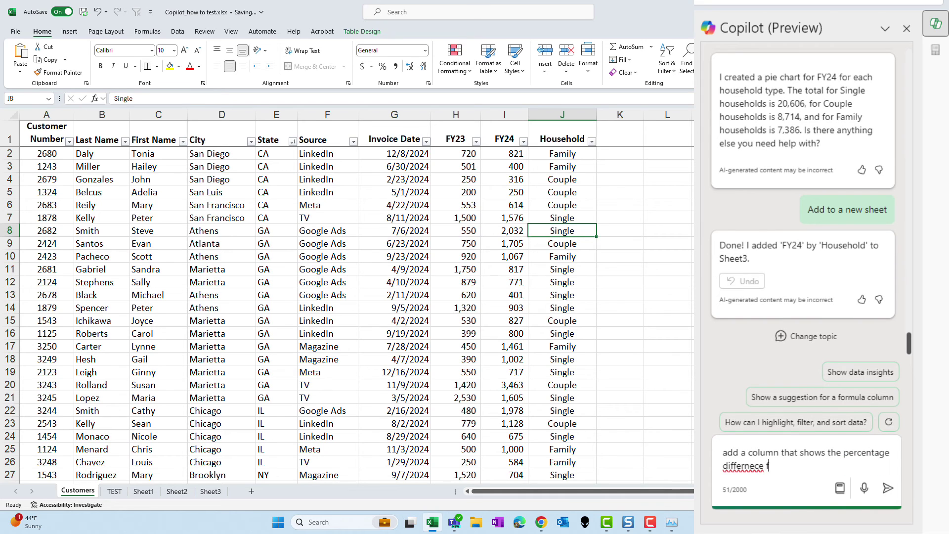
type("rom FY23 to FY2")
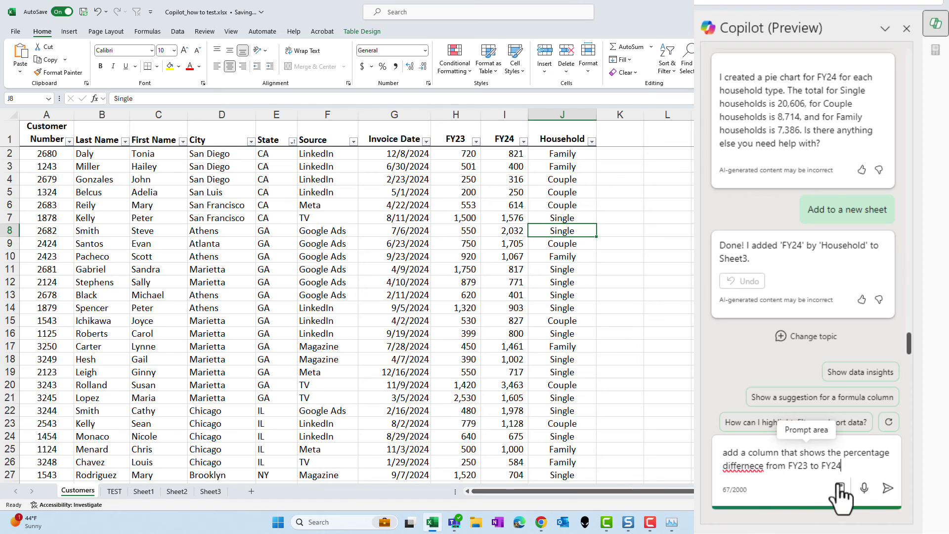
type("4")
left_click(886, 488)
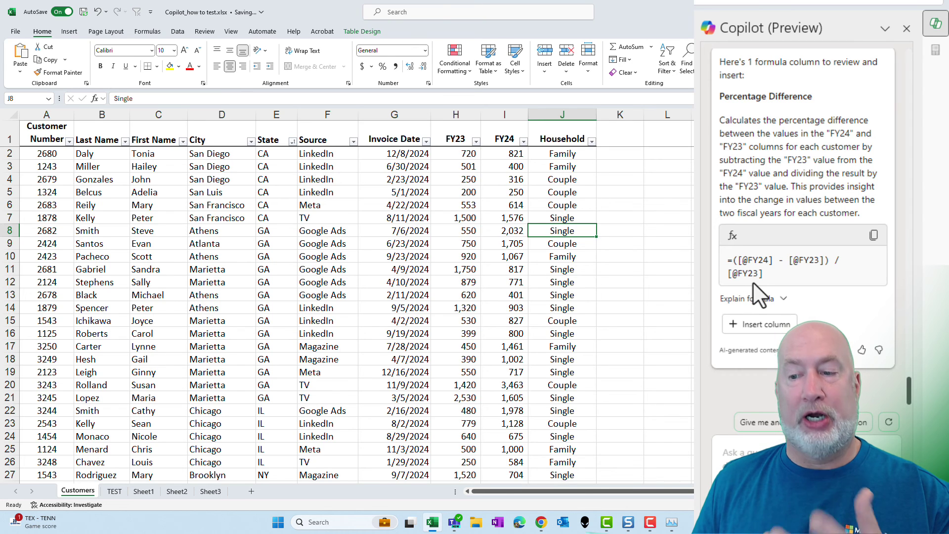
Insert Copilot's Percentage Difference column K into the Customers table.
left_click(766, 325)
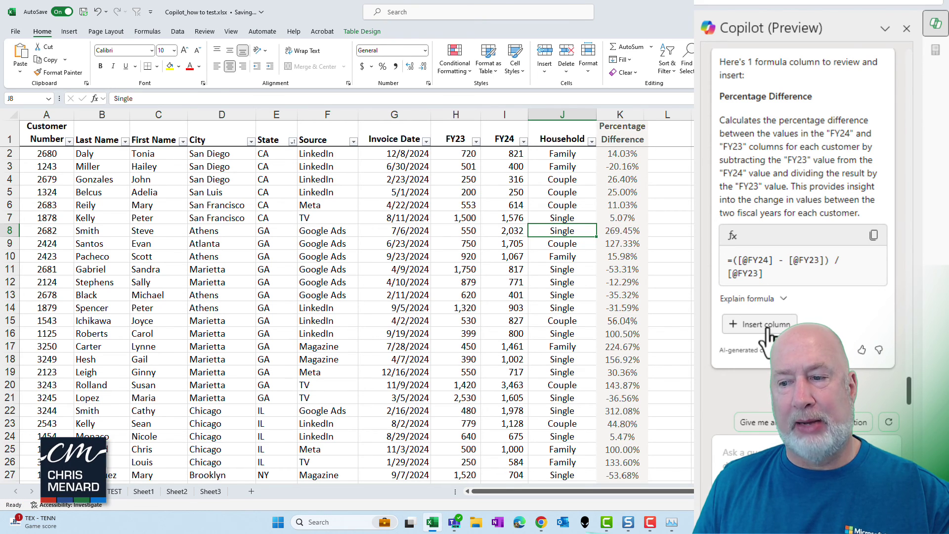
left_click(766, 326)
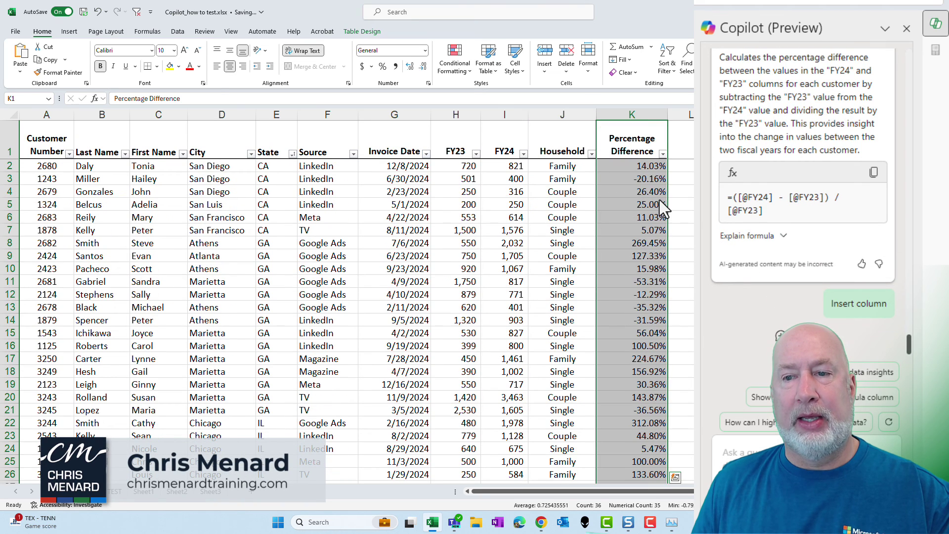
left_click(625, 168)
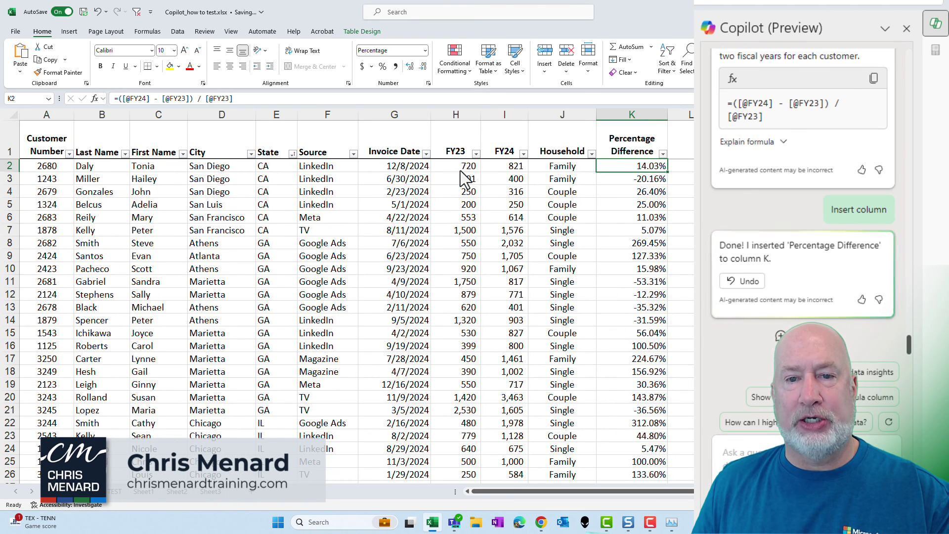
Test recalculation by changing I2 to 1440, then undo to restore 821 and select K2.
left_click(507, 168)
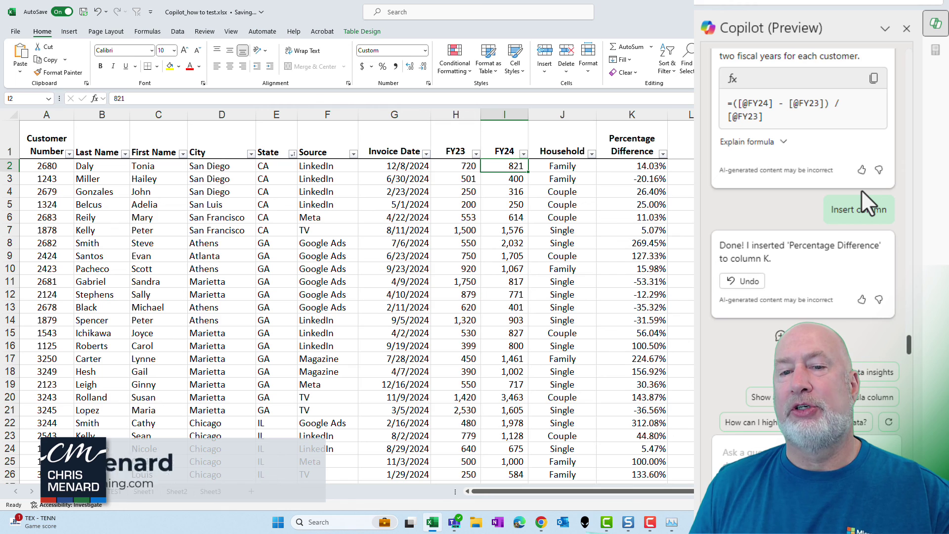
type("1440")
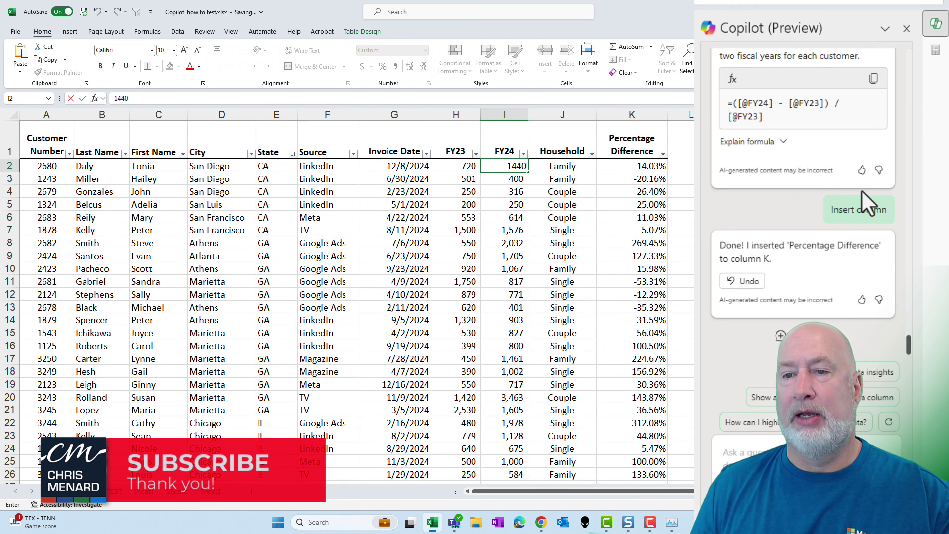
key("Return")
key("Up")
key("Right")
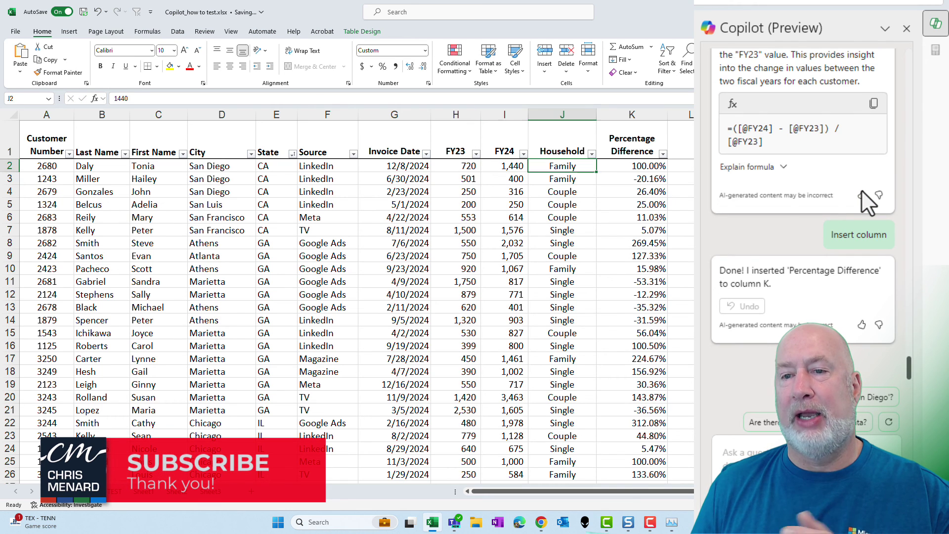
key("Right")
key("Left")
key("Left")
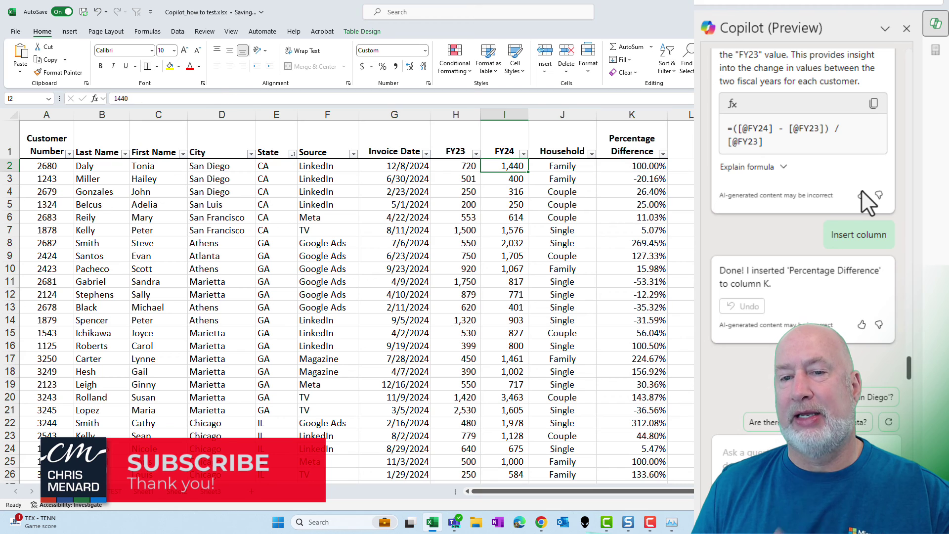
key("ctrl+z")
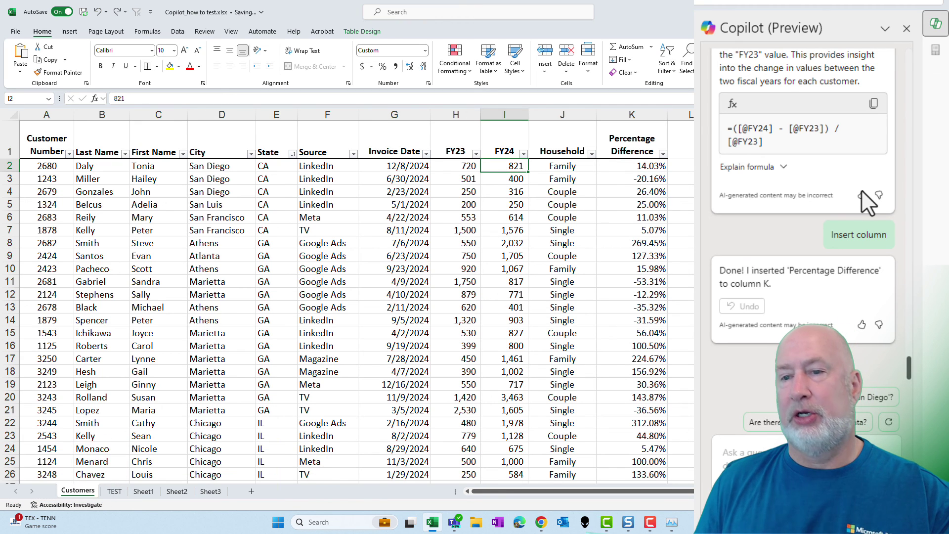
left_click(601, 166)
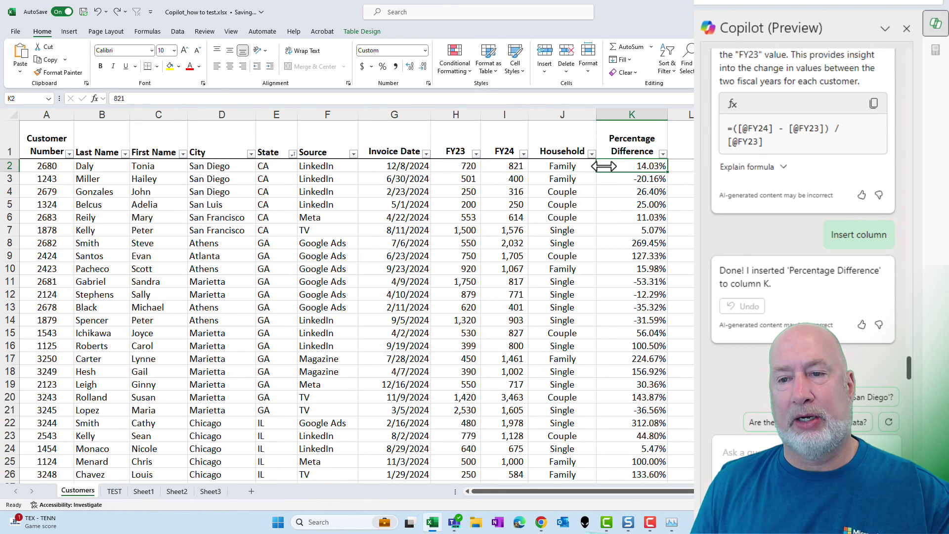